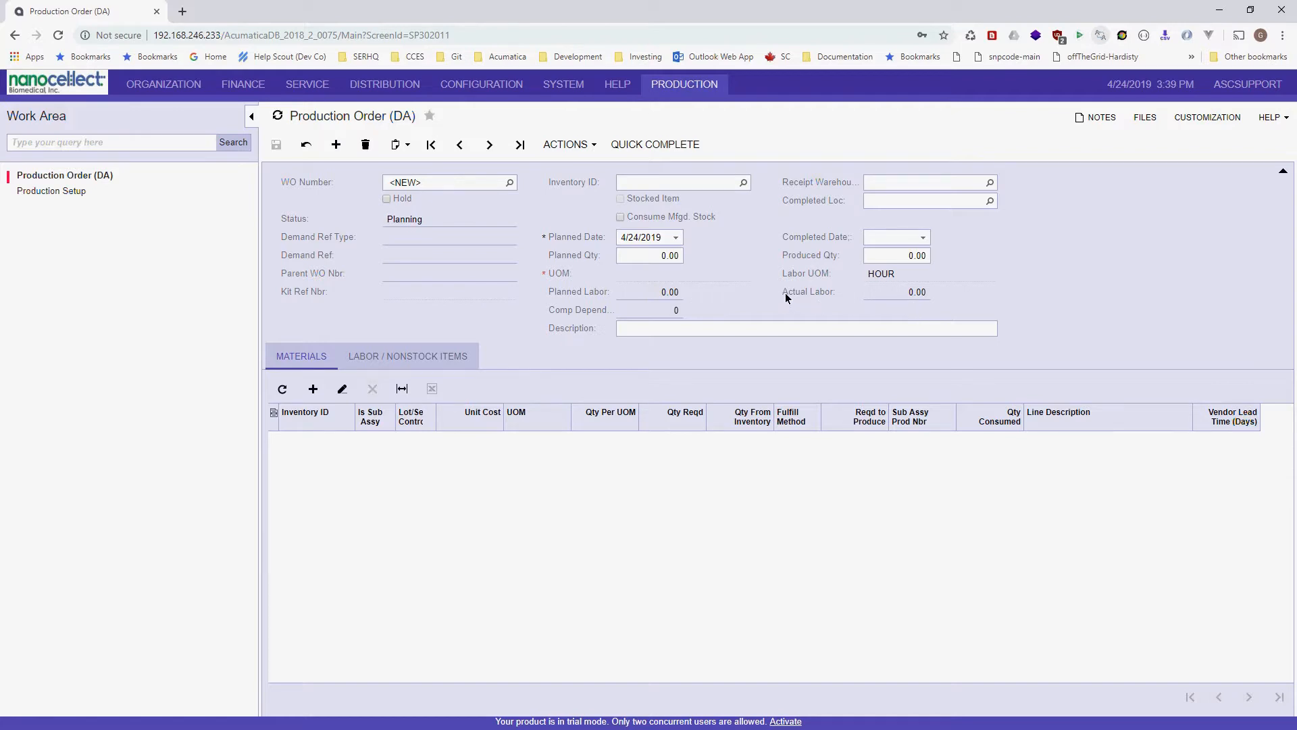
- Open the existing production order for 20 units of cartridge 515010 and examine its labor and material lines
click(837, 292)
click(492, 146)
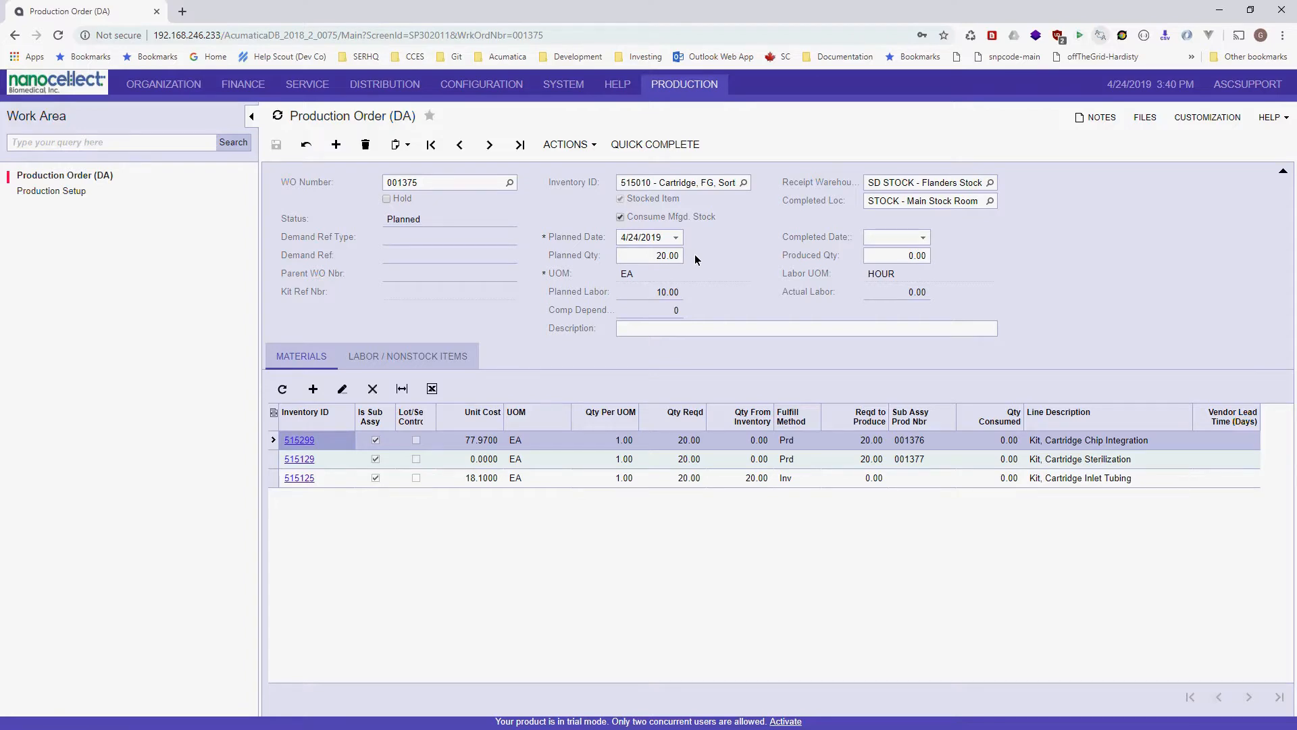
click(400, 358)
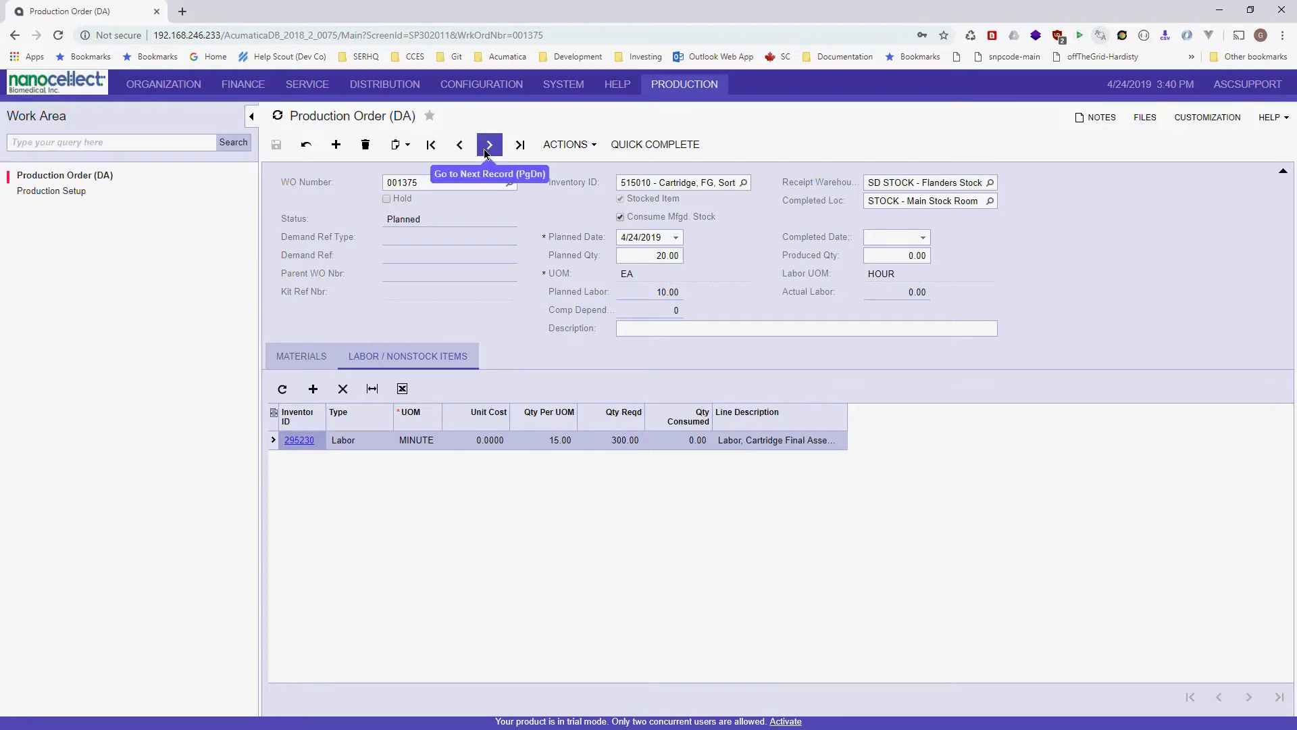
click(296, 357)
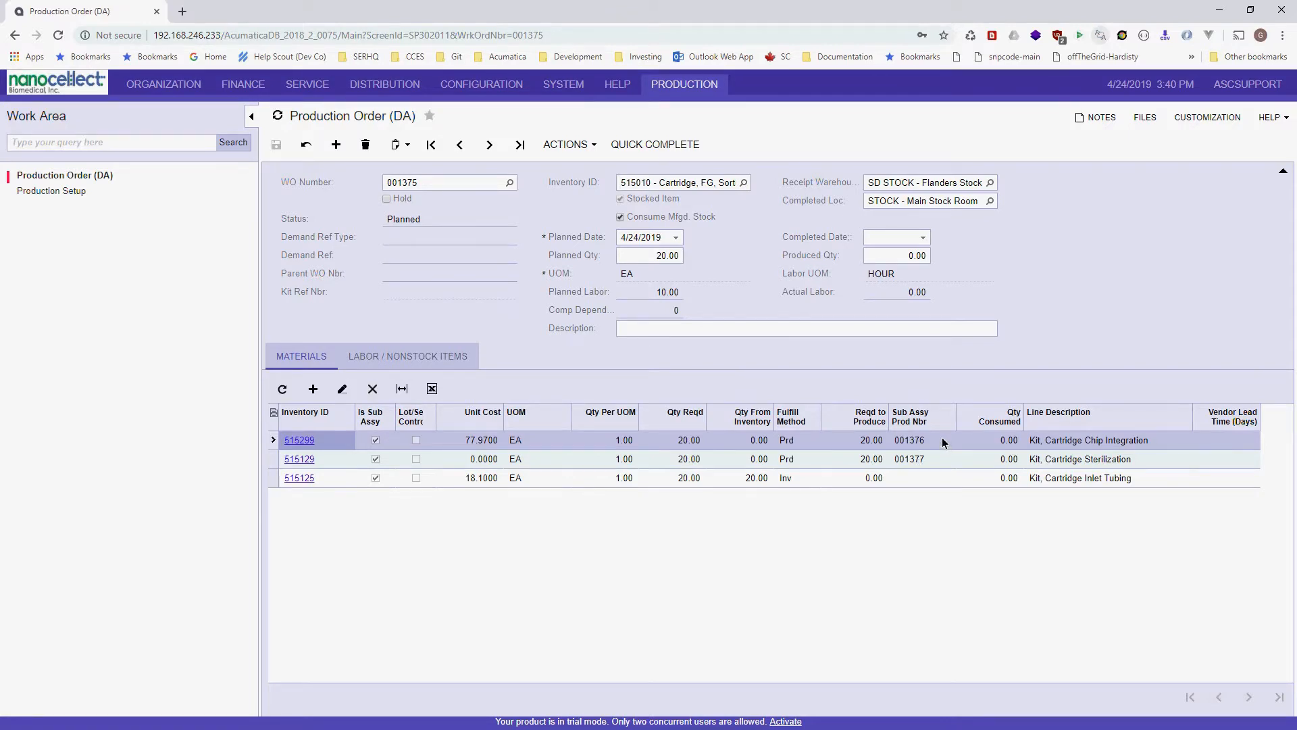
- Go to the sub-assembly production order for kit 515299 and examine its labor, materials and the PZT cartridge's vendor lead time
click(489, 144)
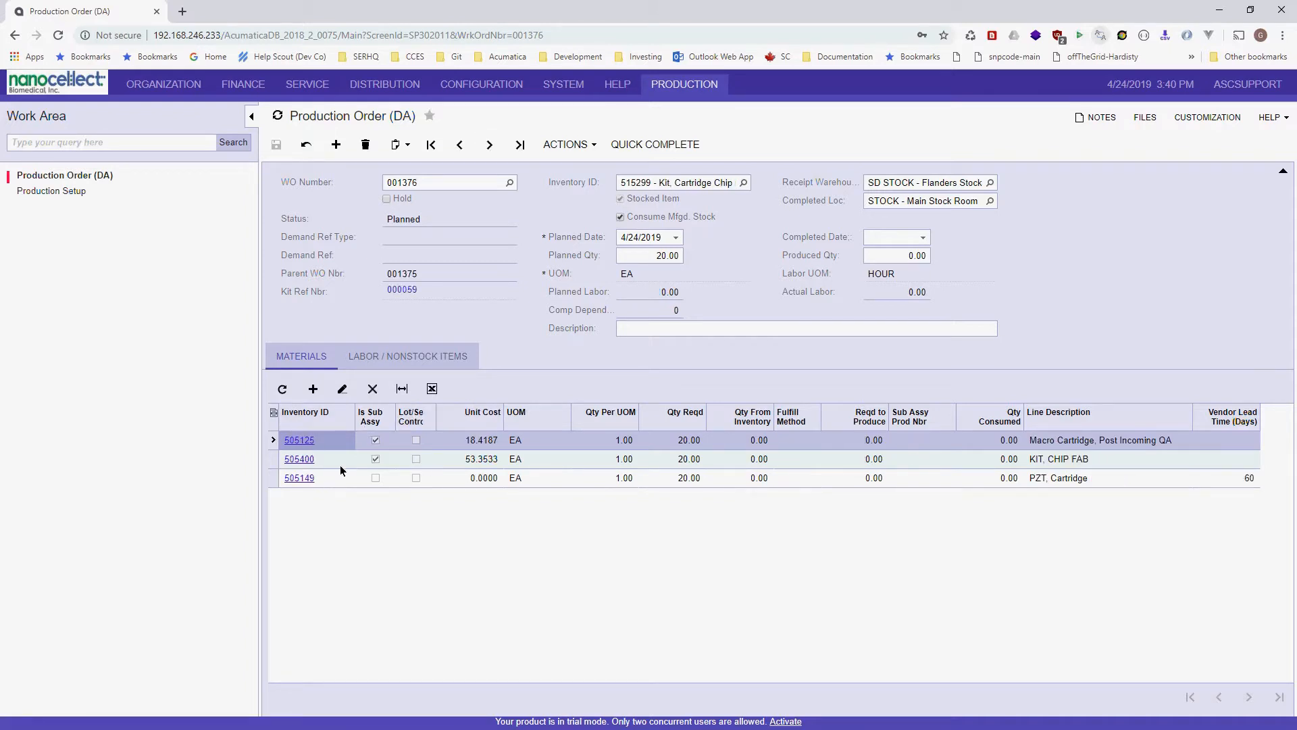
click(395, 357)
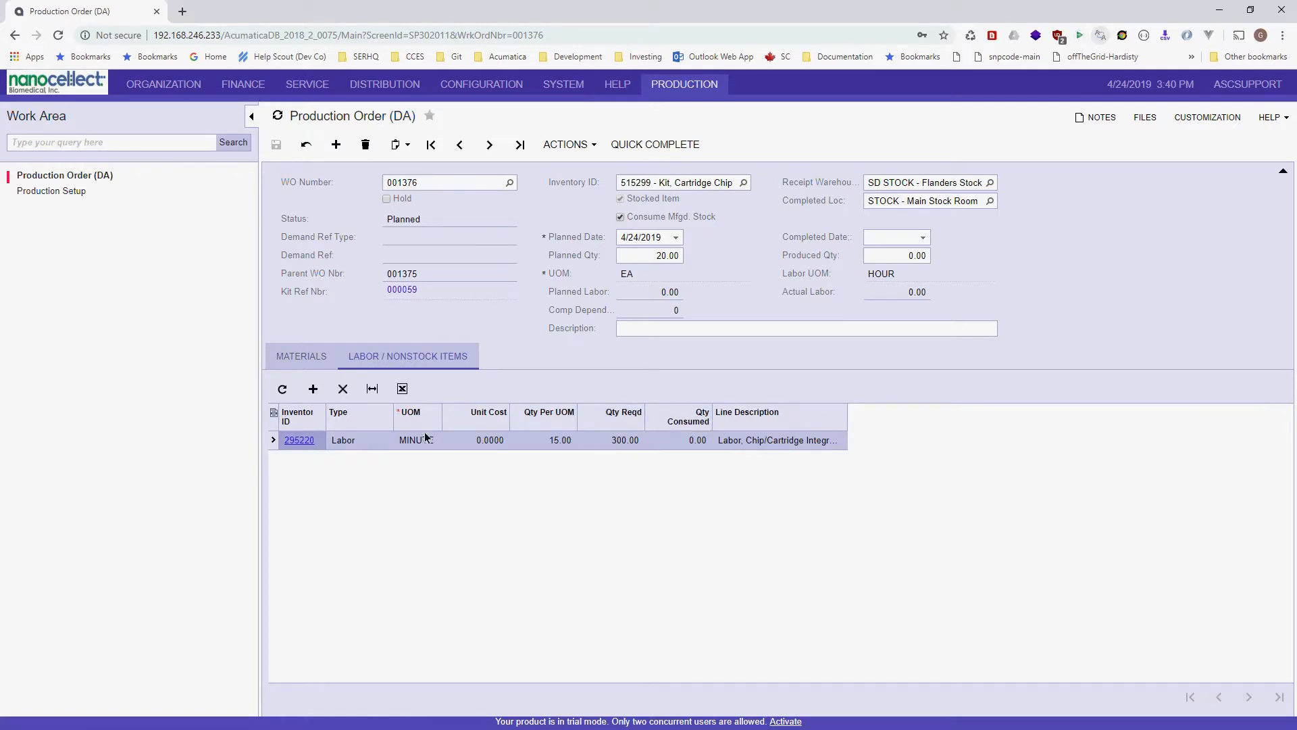
click(308, 358)
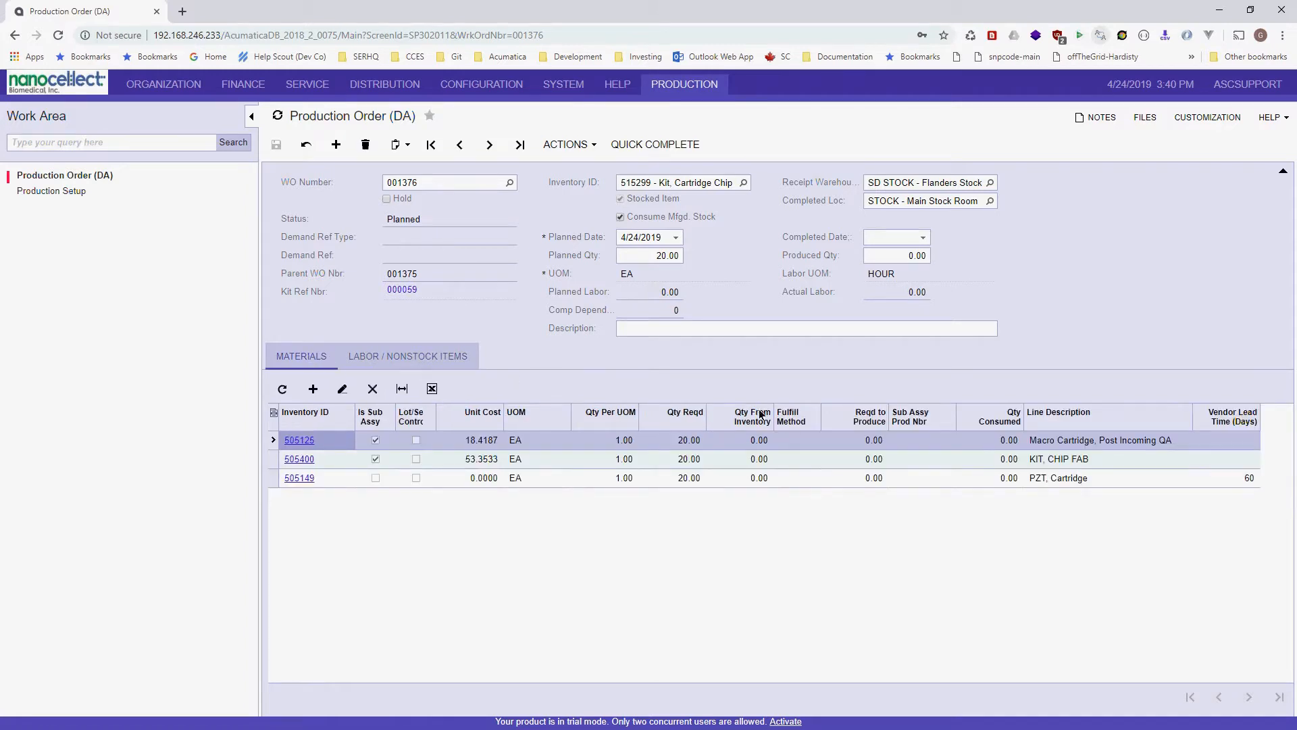
click(1238, 479)
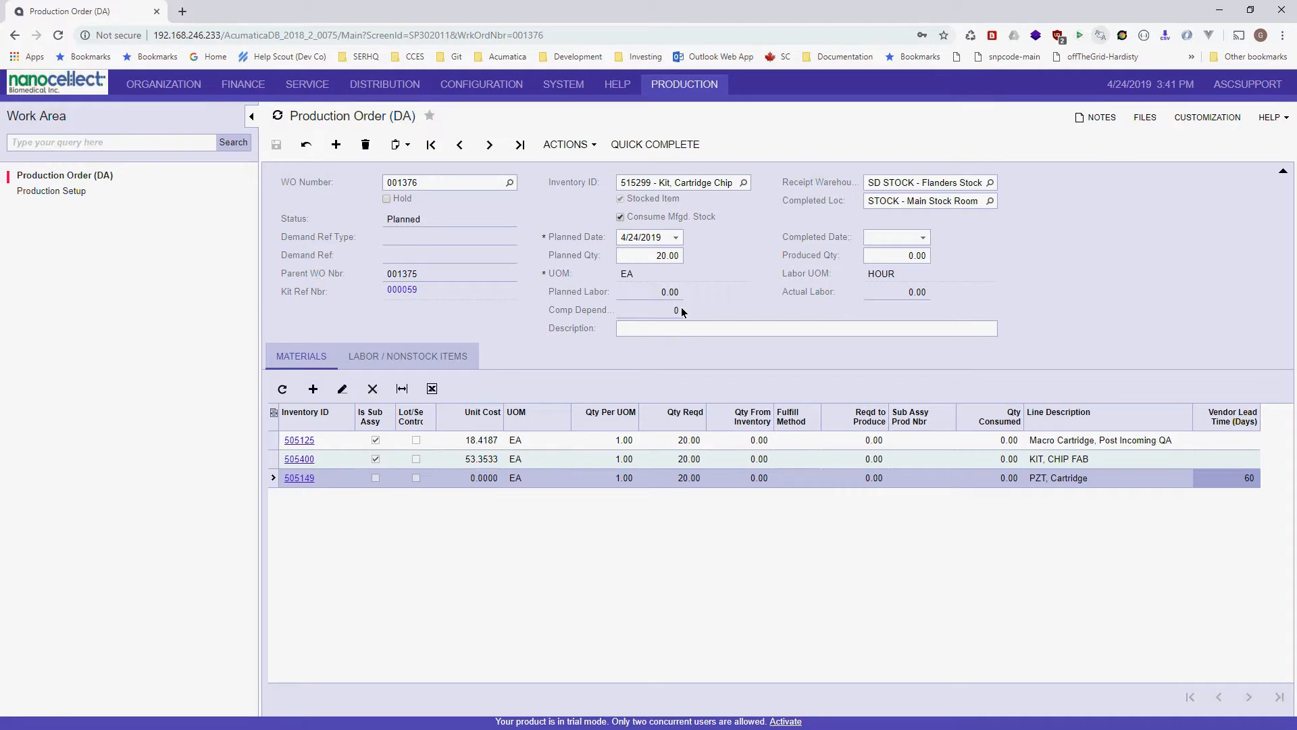
- Create and save a new production order for inventory item 515010 with a planned quantity of 14
click(336, 145)
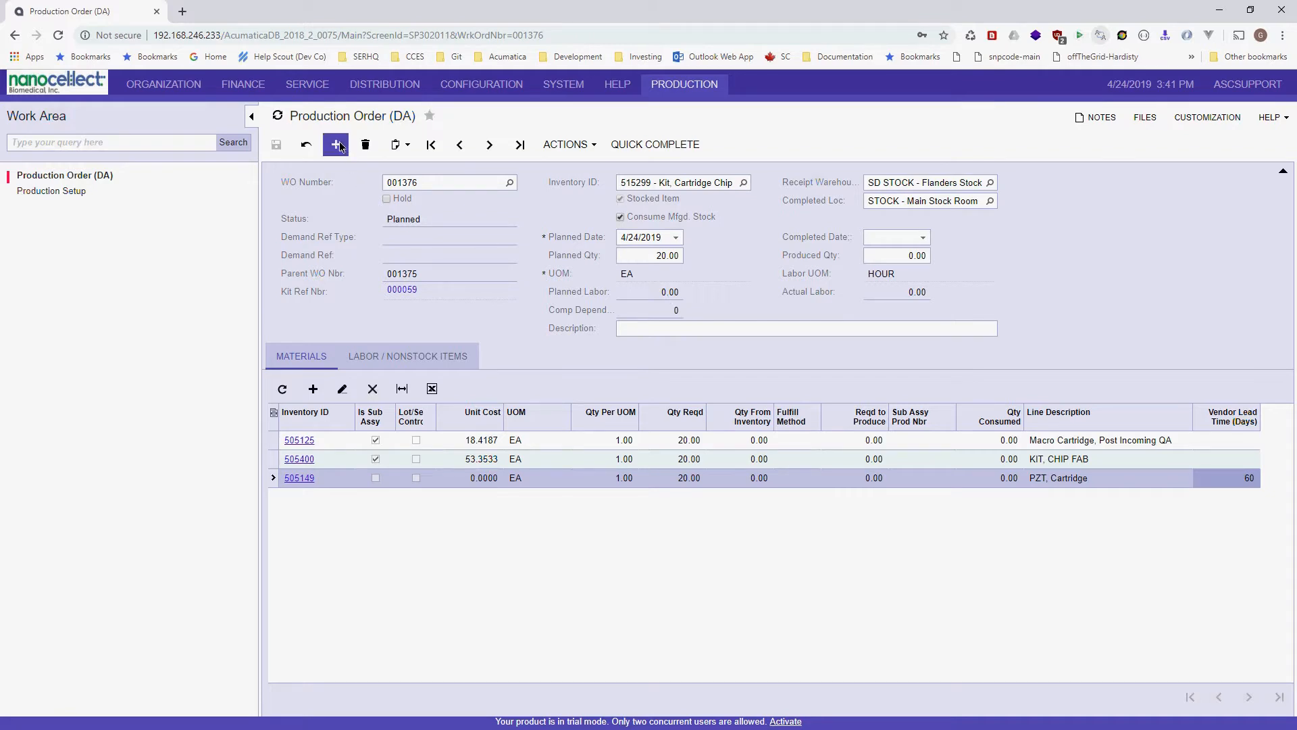
click(743, 184)
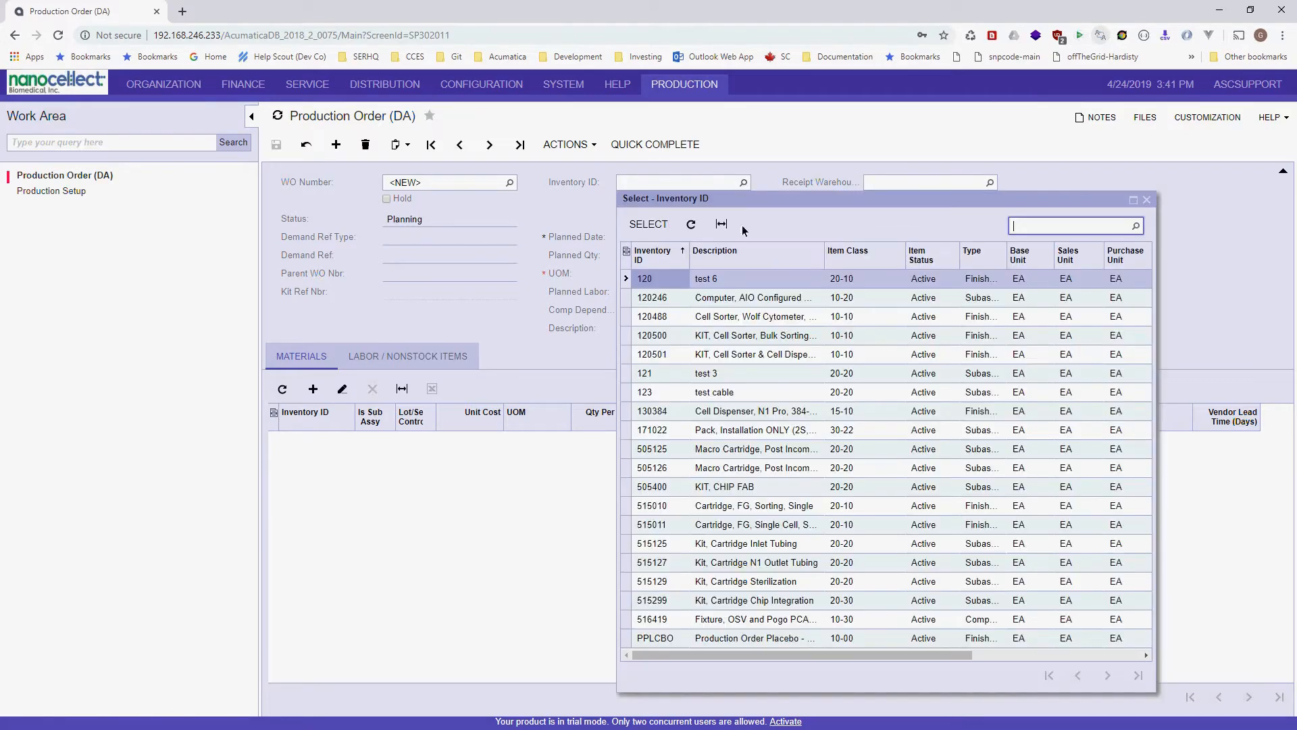
click(660, 504)
click(647, 225)
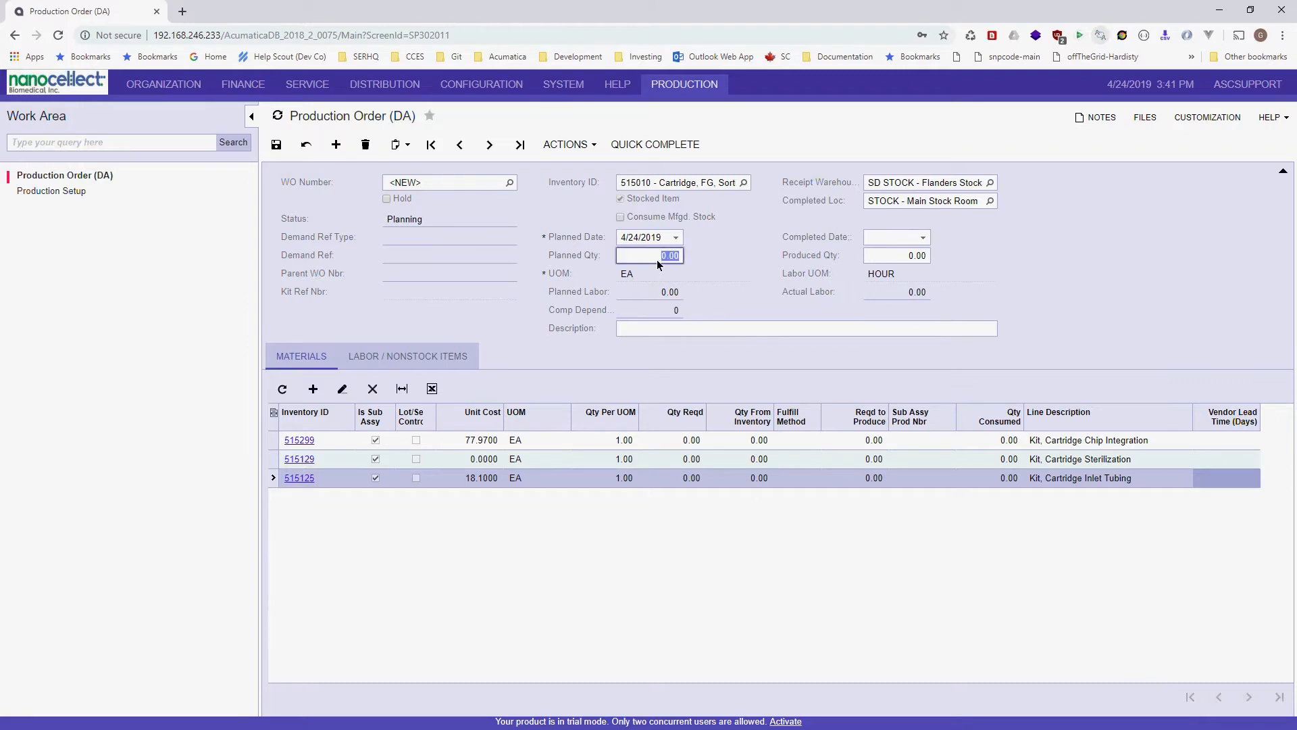
key(Tab)
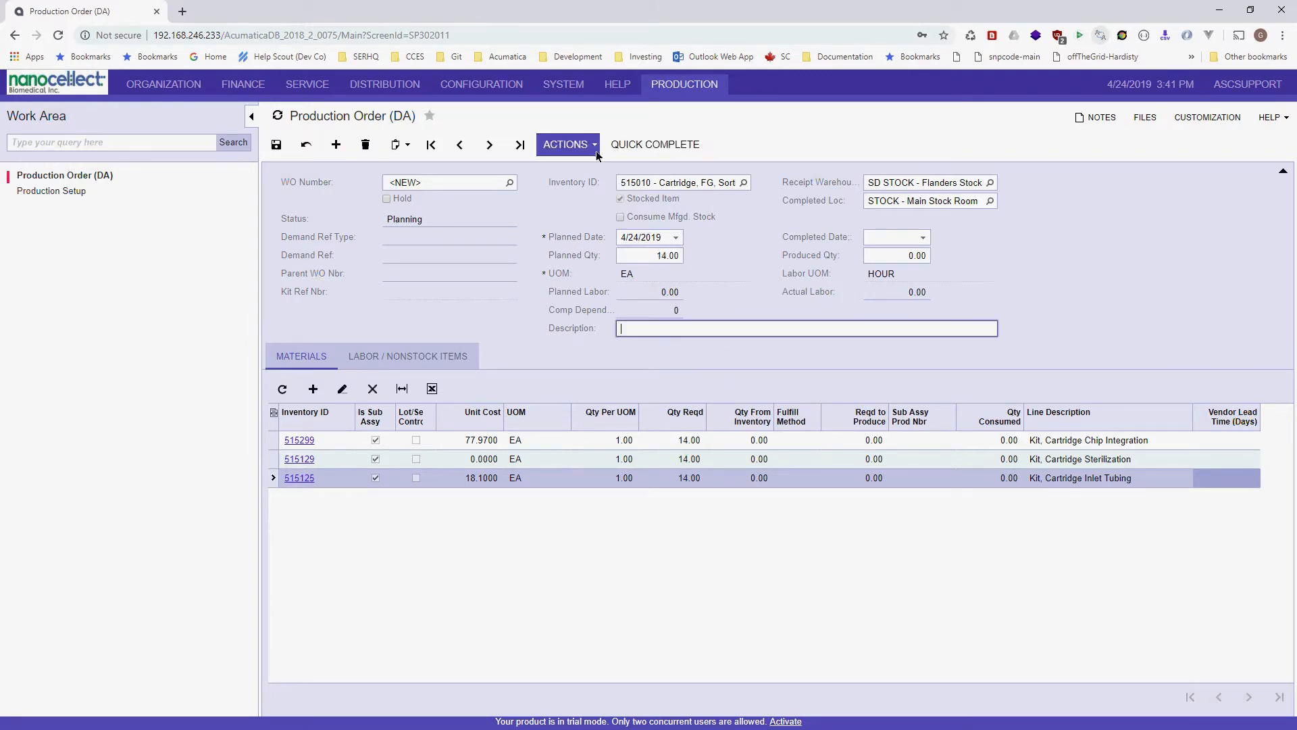
click(278, 146)
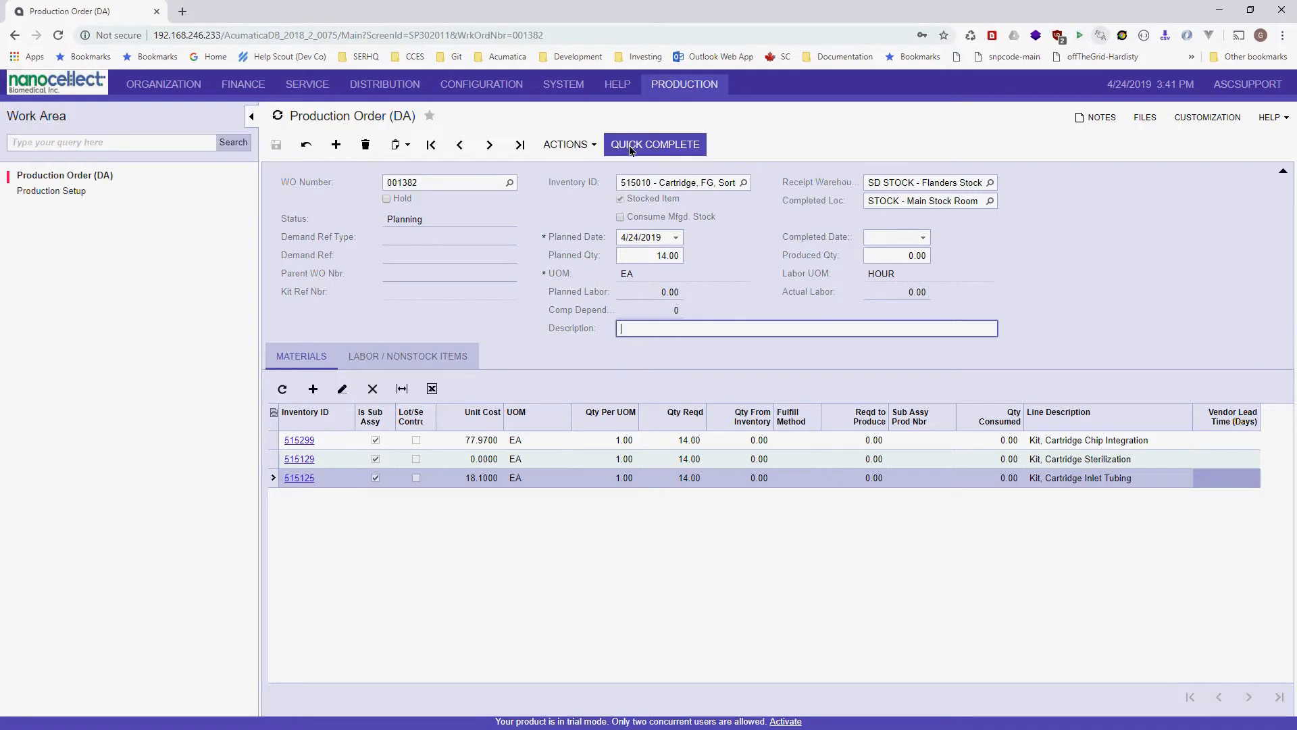
- Run Check Inventory on the new production order and enable Consume Mfgd. Stock
click(584, 148)
click(579, 167)
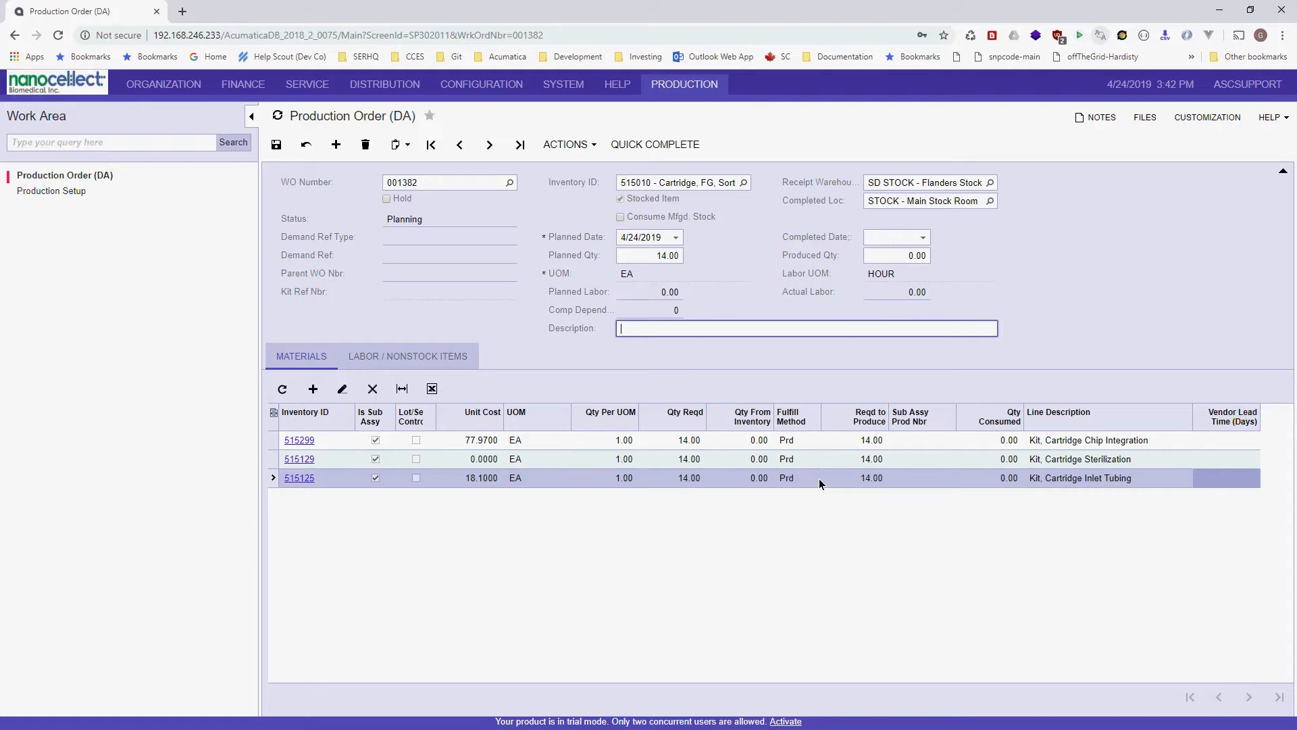
click(620, 218)
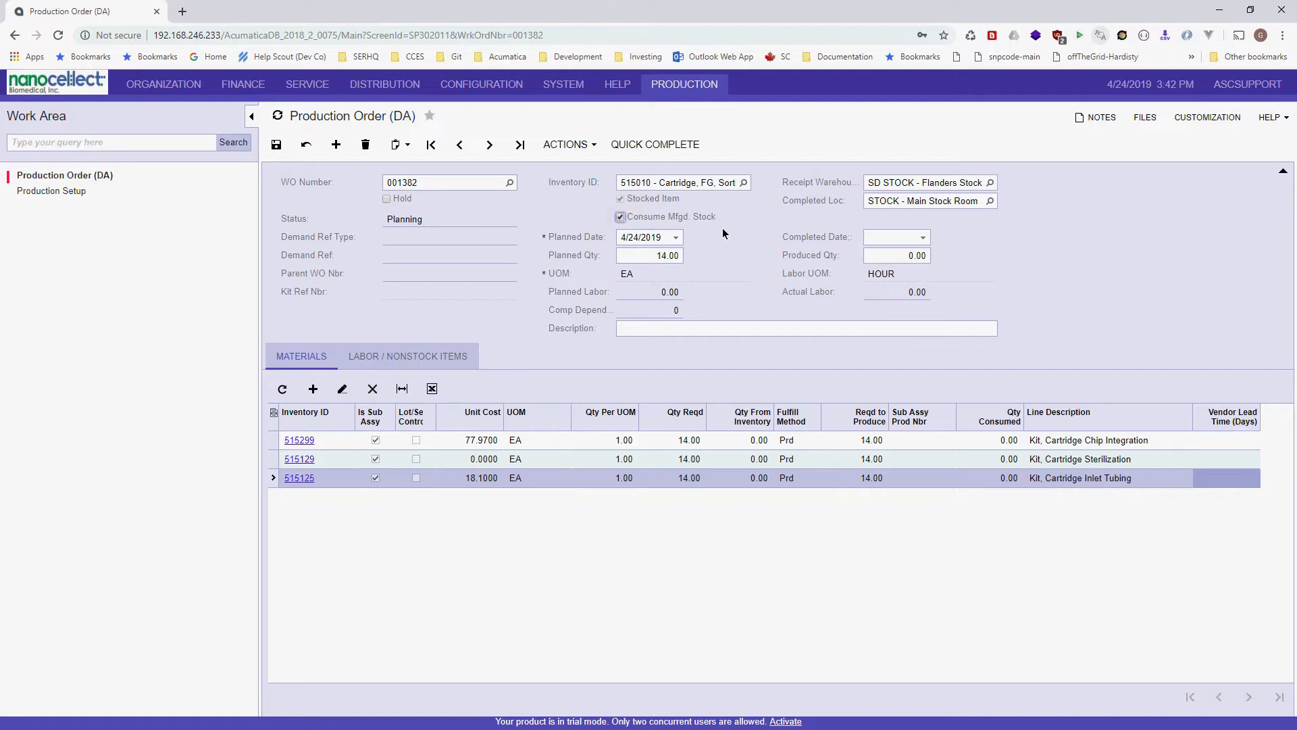
- Run Check Inventory again with manufactured stock considered and freeze the production order's plan
click(559, 146)
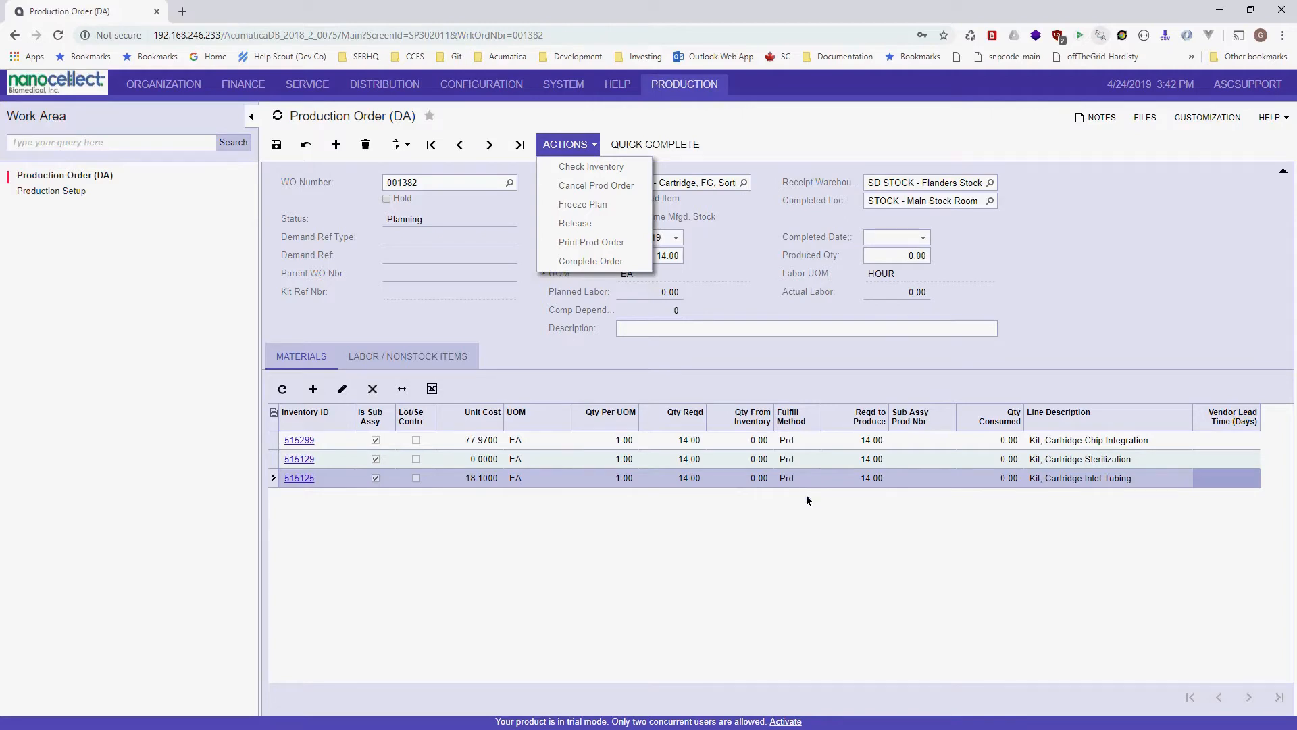
click(782, 489)
click(565, 144)
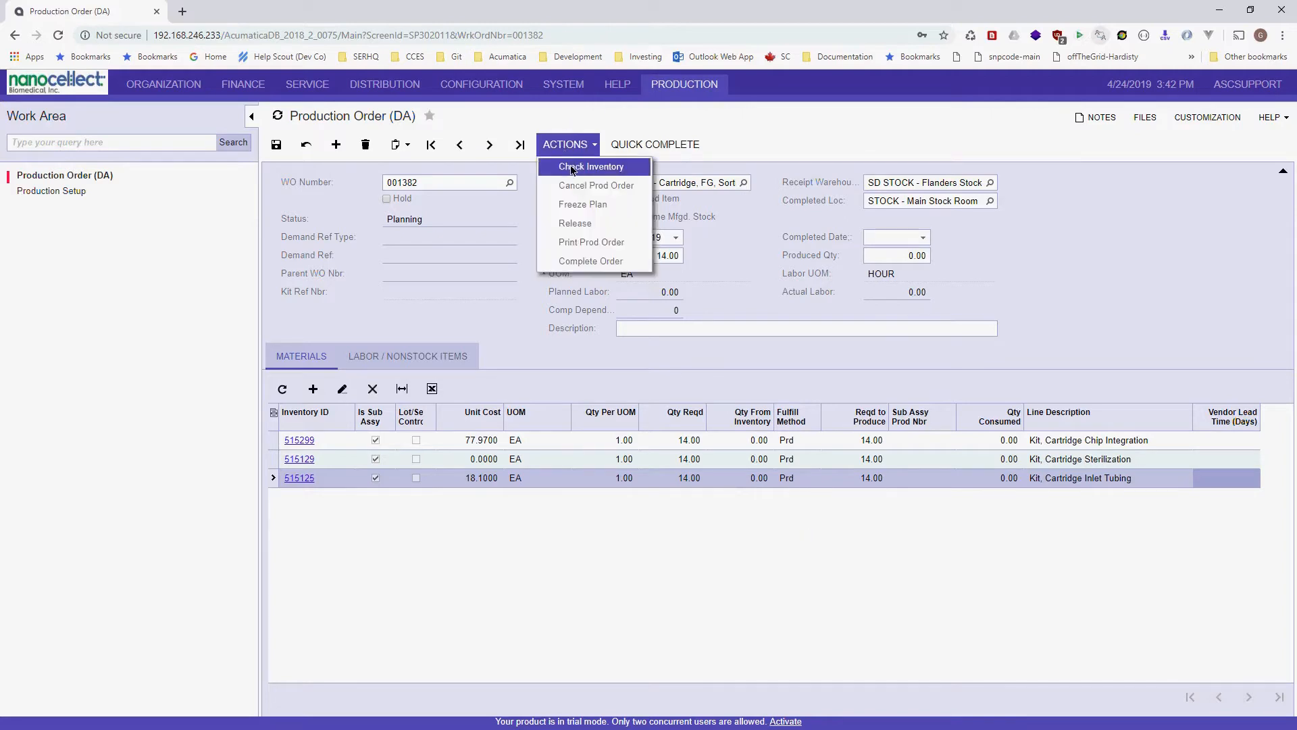
click(572, 168)
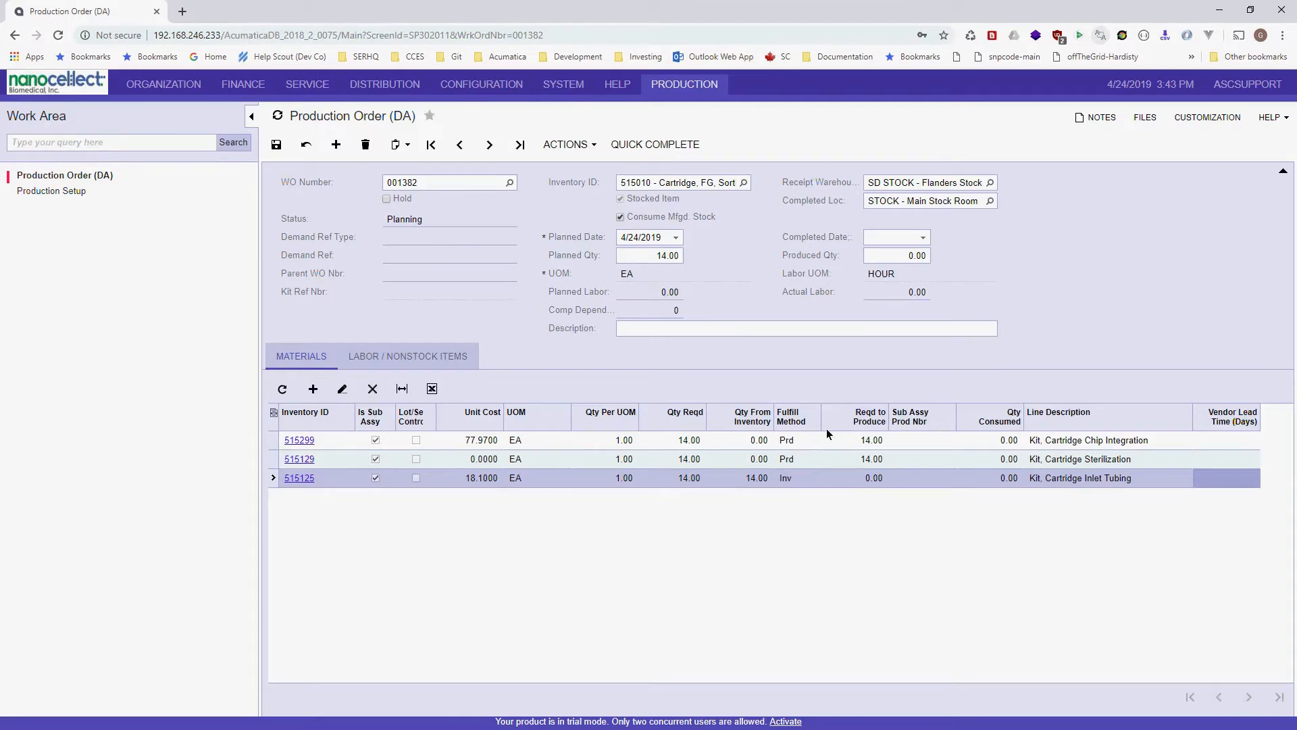
click(566, 145)
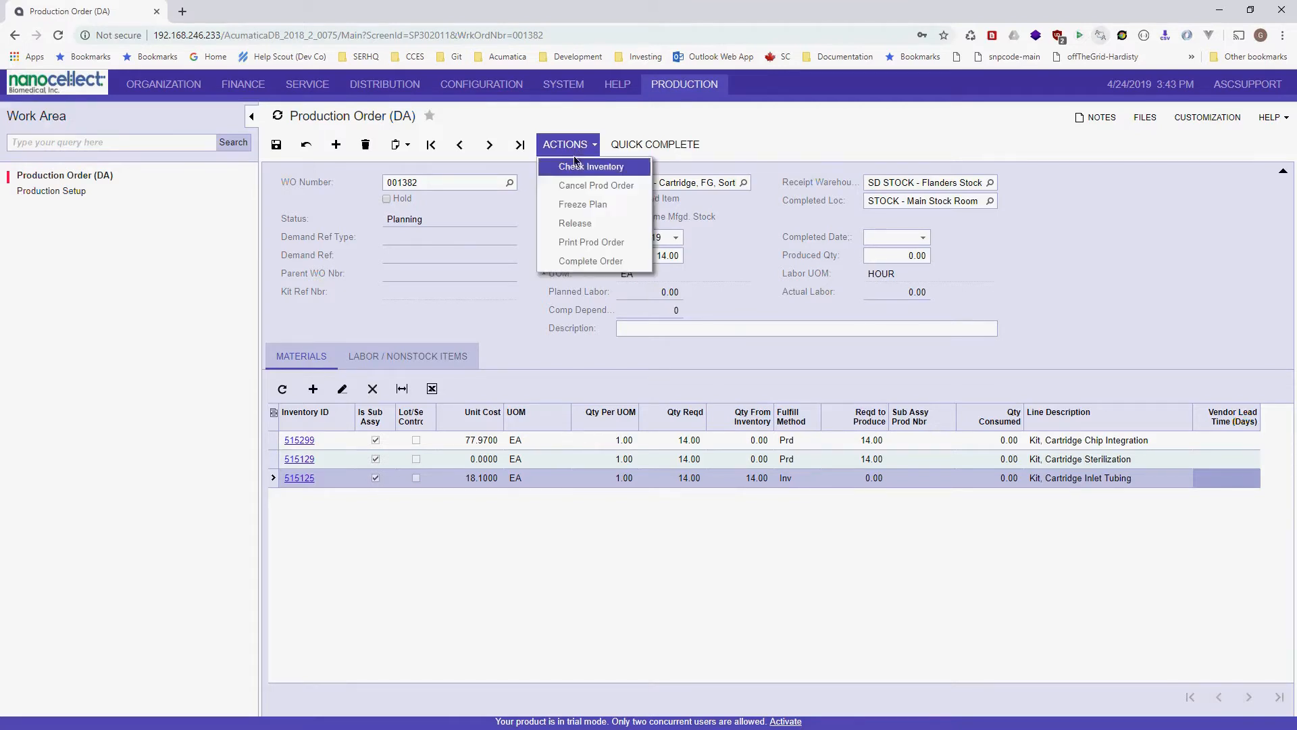
click(569, 206)
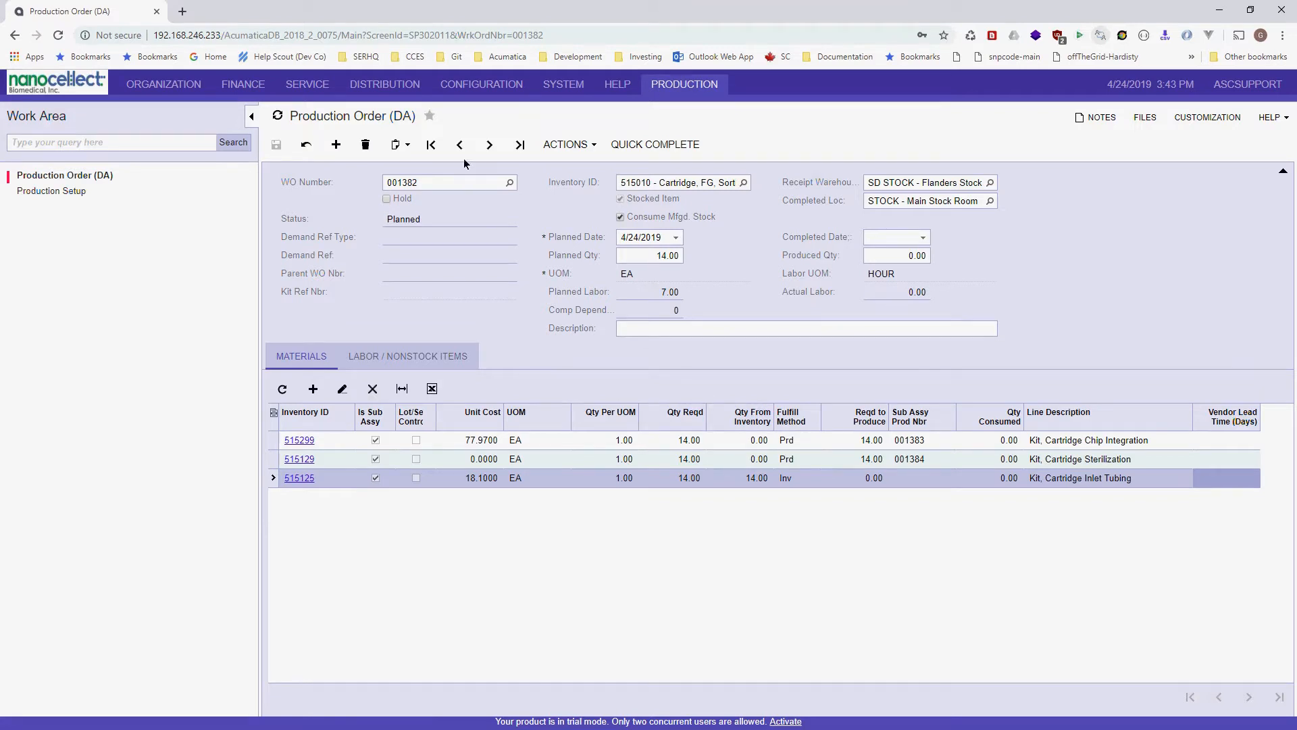
- Review the sub-assembly orders for kits 515299 and 515129, including the sterilization kit's labor, and return to the parent order
click(484, 151)
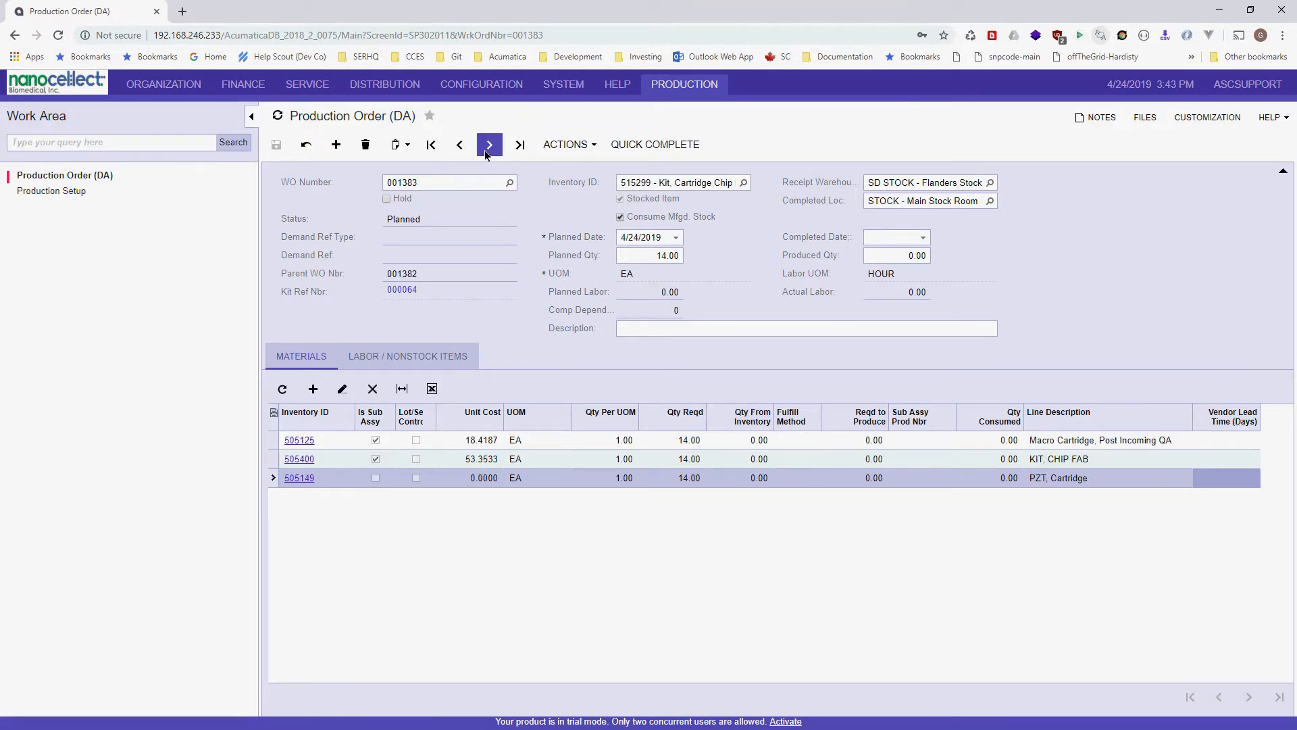
click(484, 151)
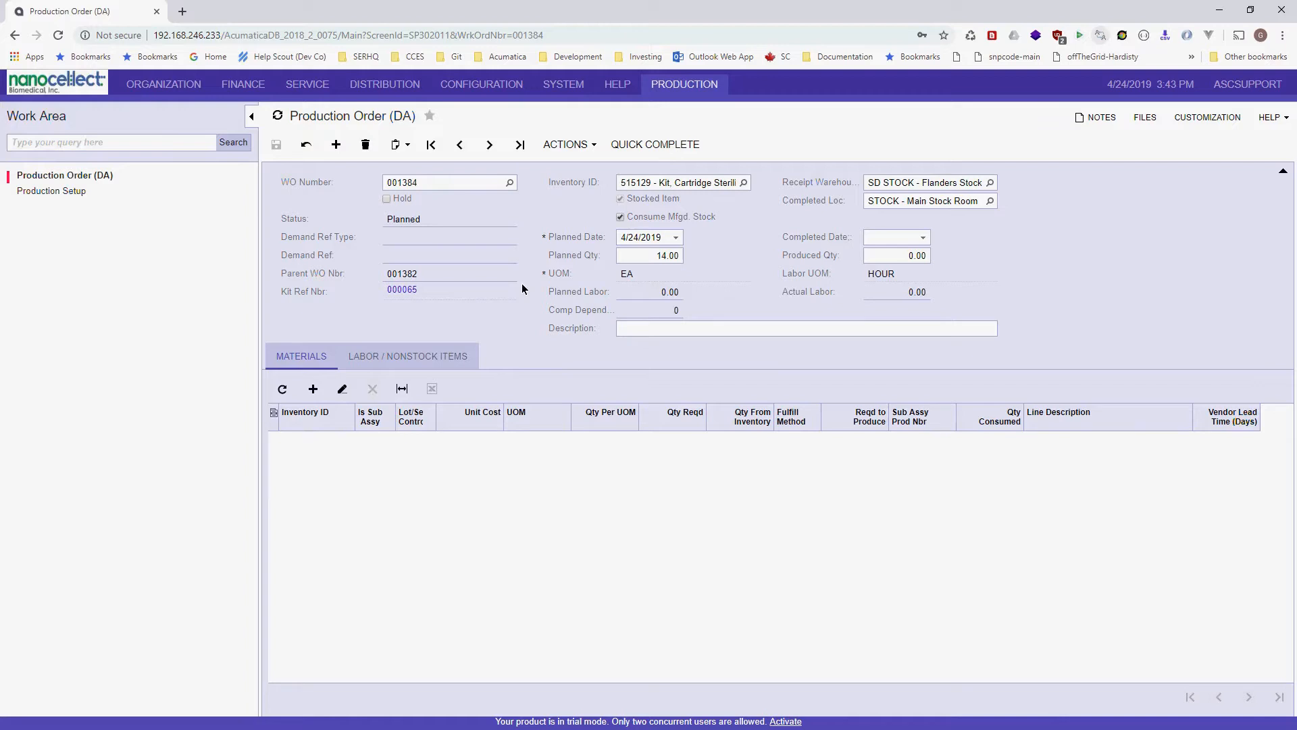
click(407, 356)
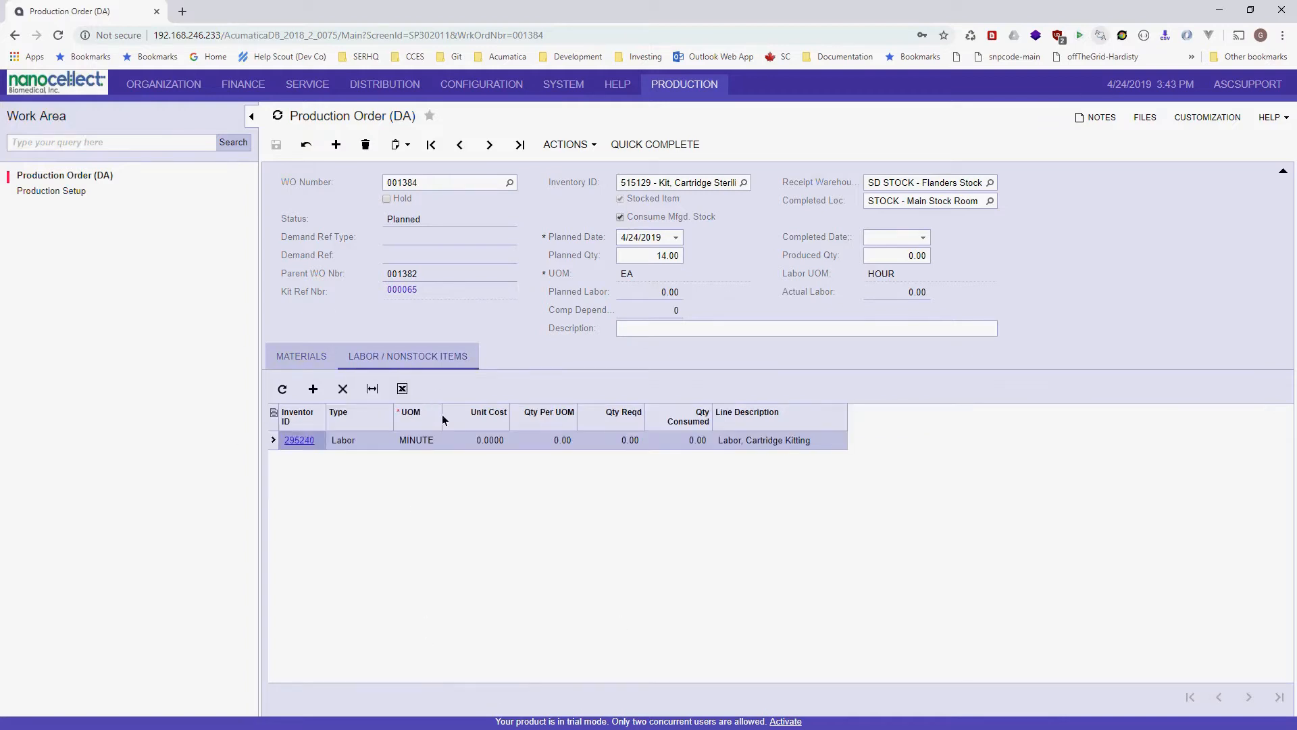
click(489, 144)
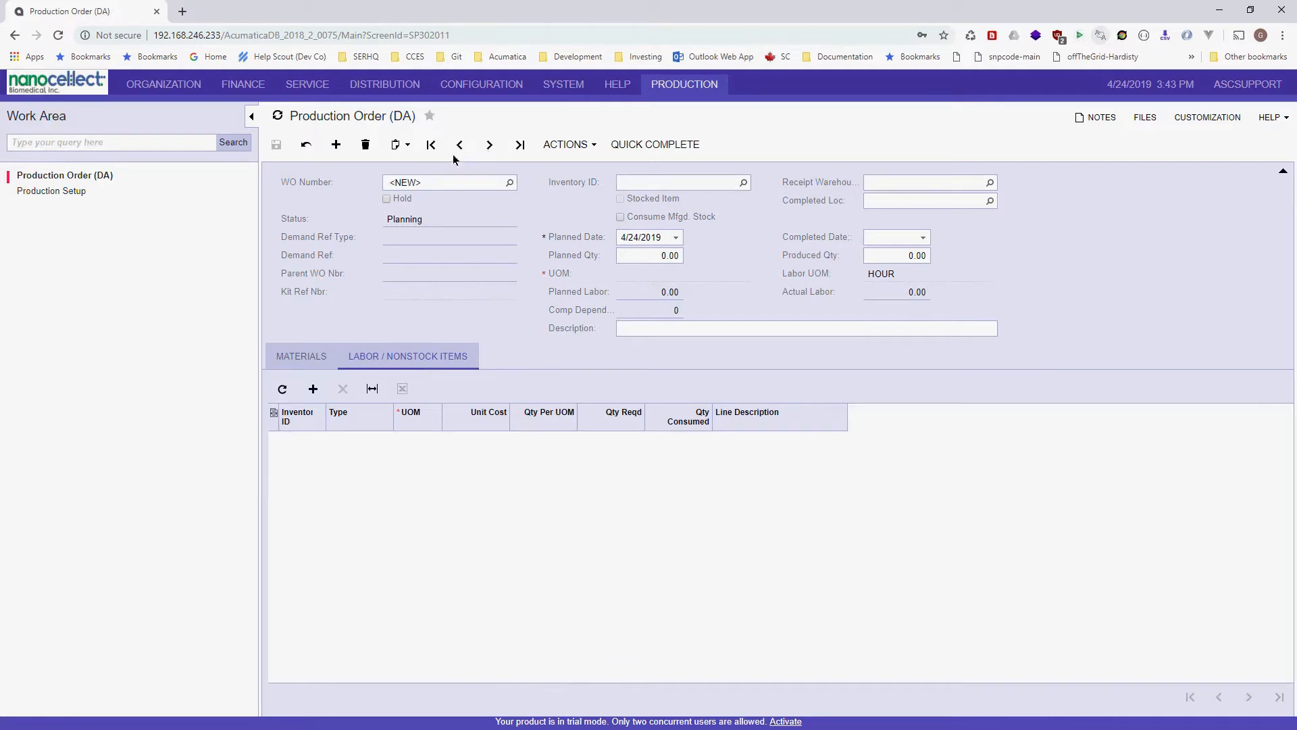
click(473, 147)
click(474, 147)
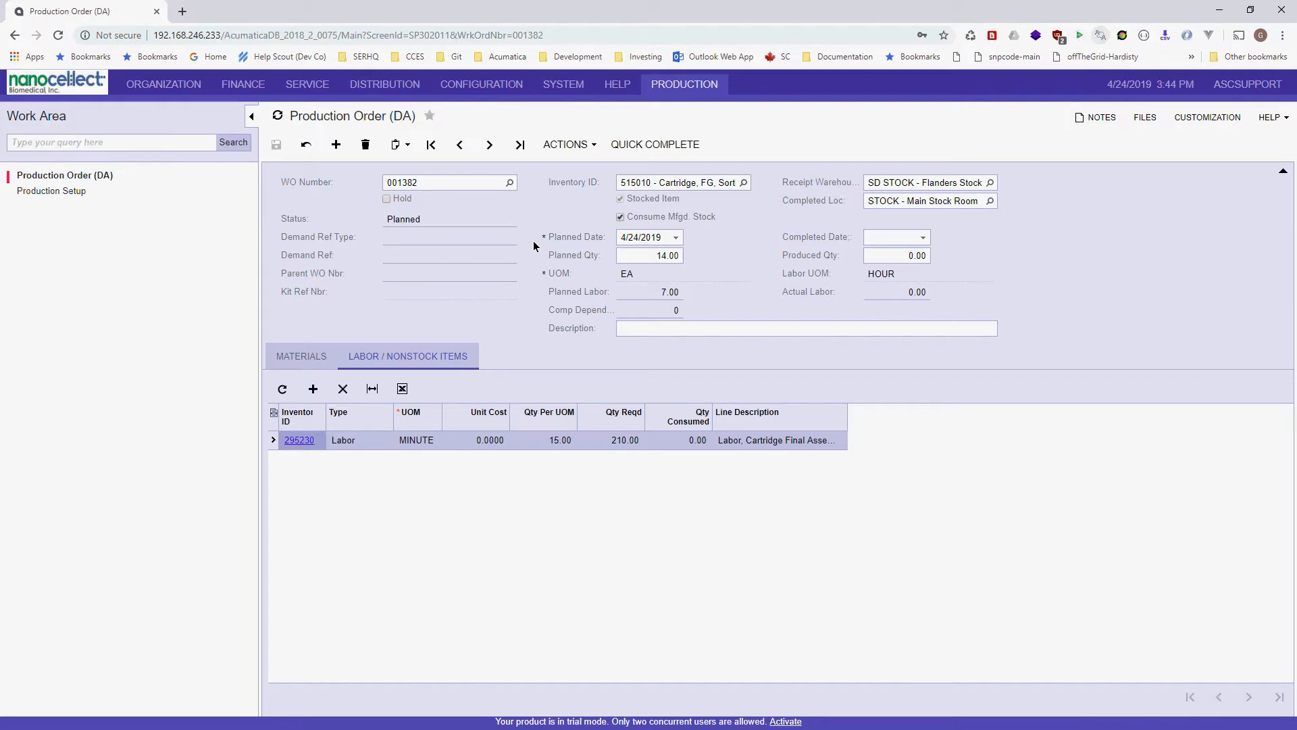
- Examine the parent order's materials, checking the quantity per UOM of the chip integration and sterilization kits
click(564, 146)
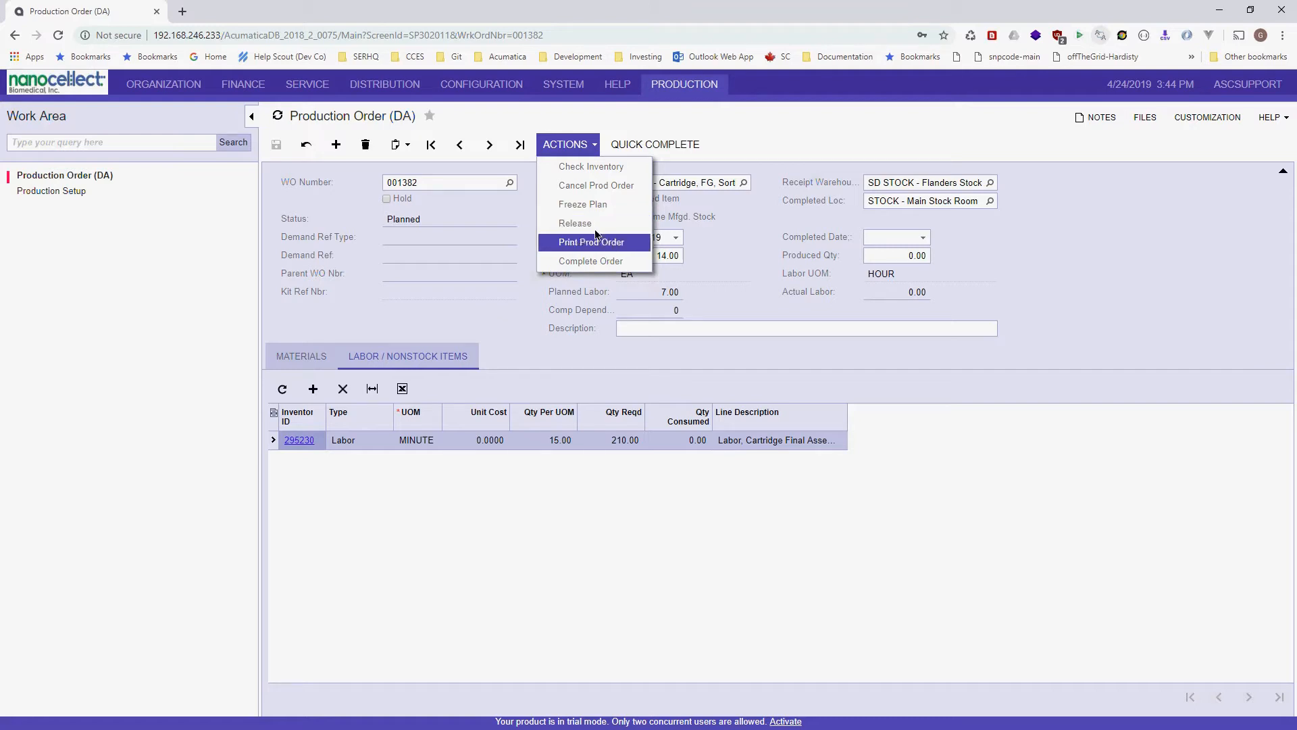
click(287, 361)
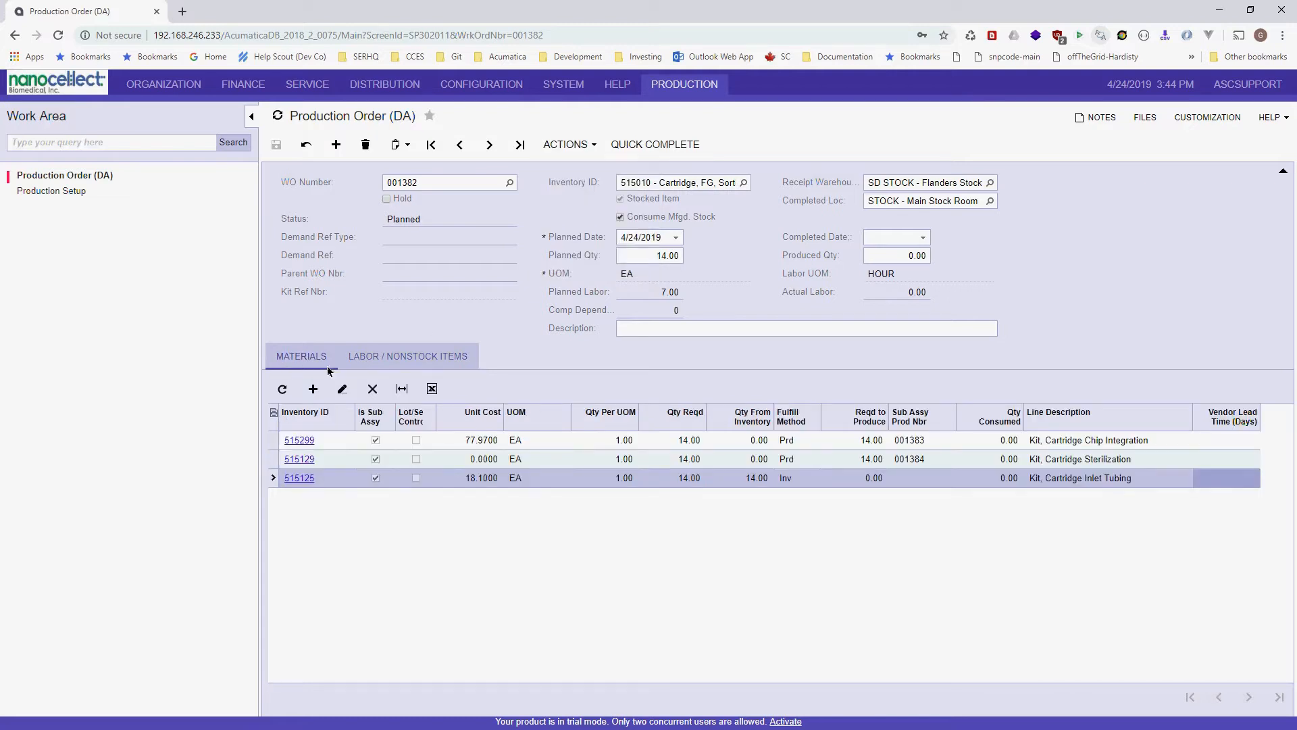
click(608, 440)
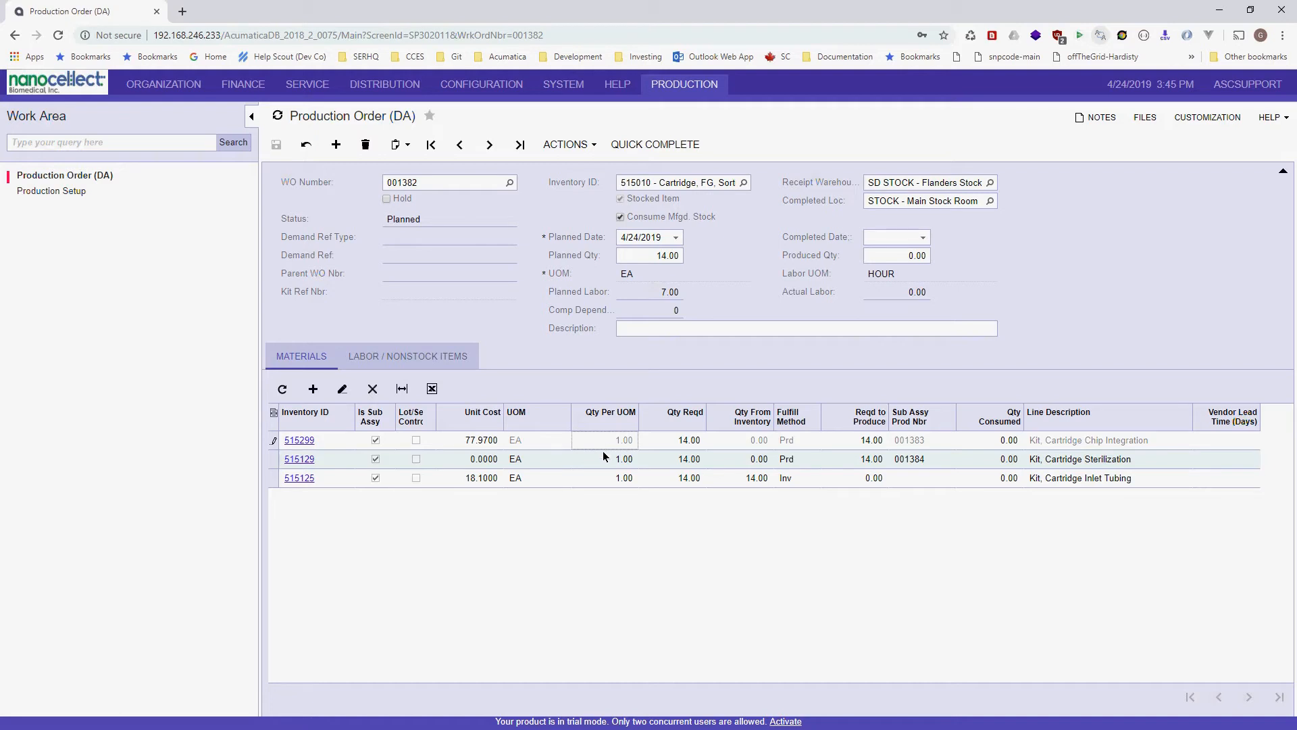
click(597, 461)
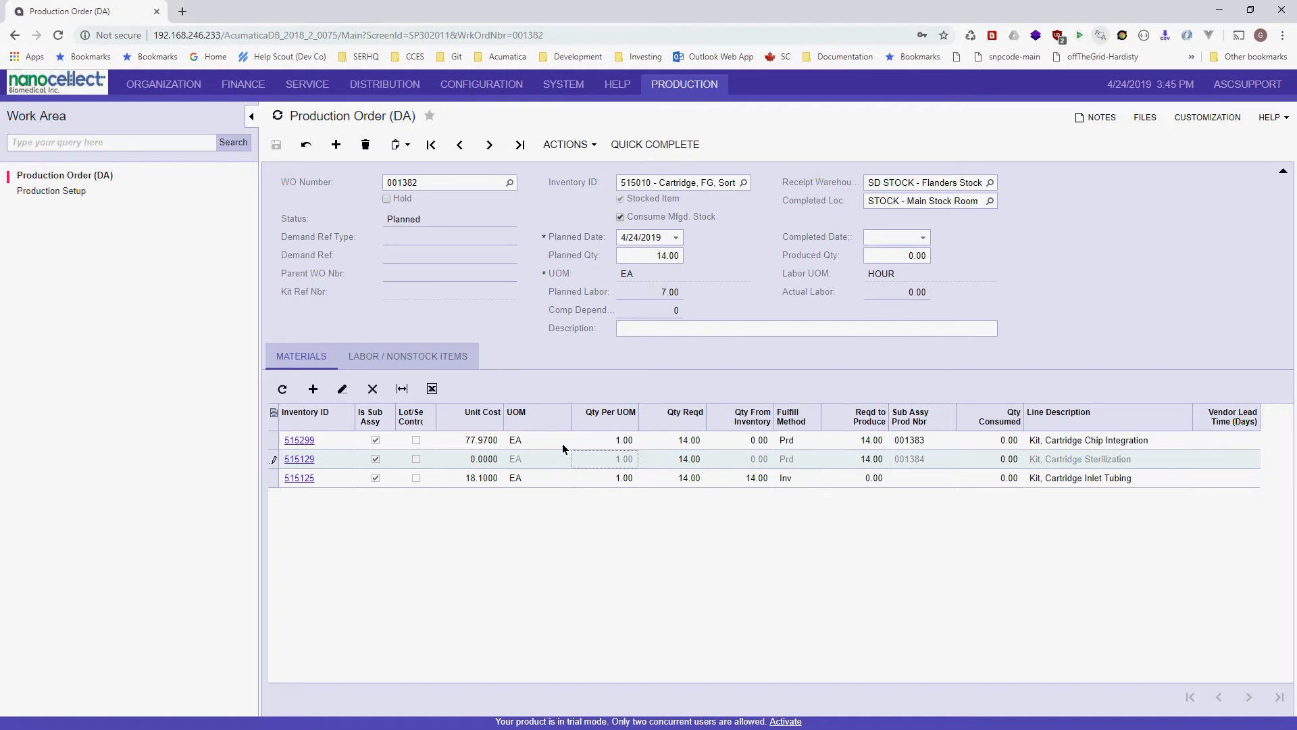
- Open the Cash Flow Forecast for the BUSSAV - Business Savings cash account and examine the daily amounts starting 4/24/2019
click(256, 89)
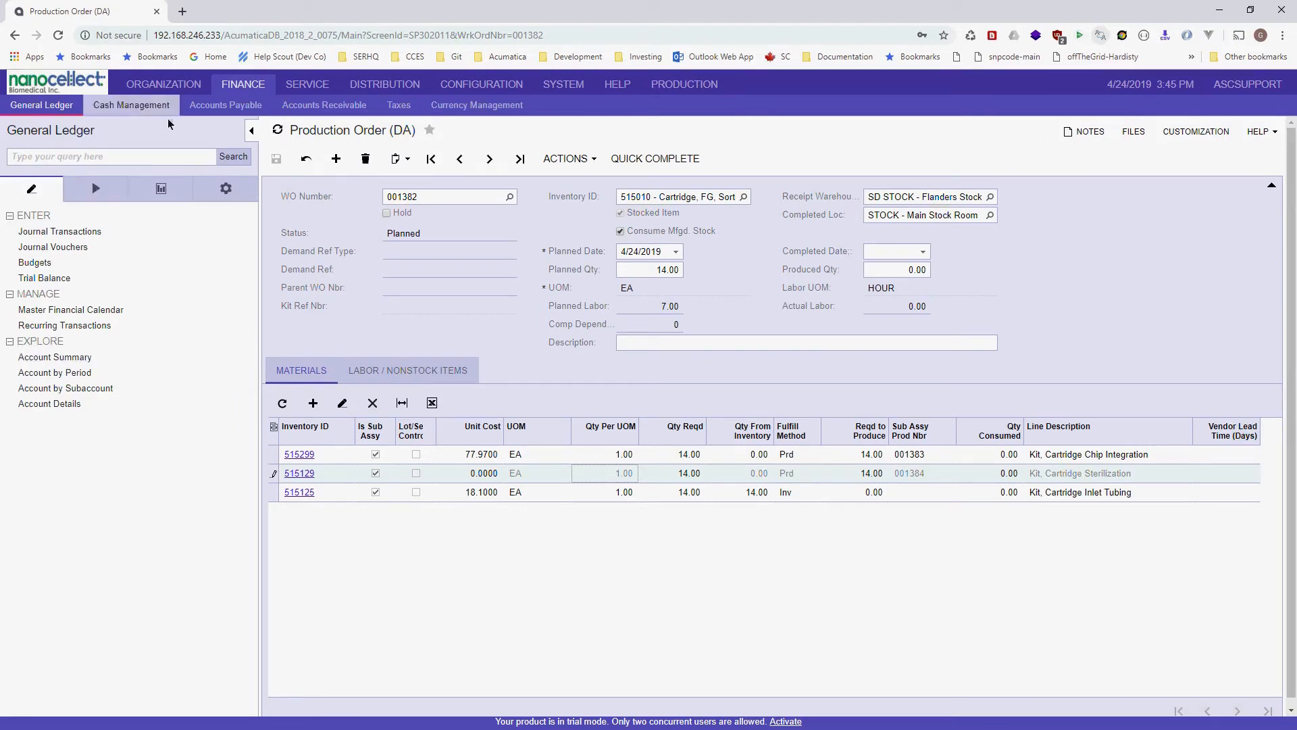
click(135, 106)
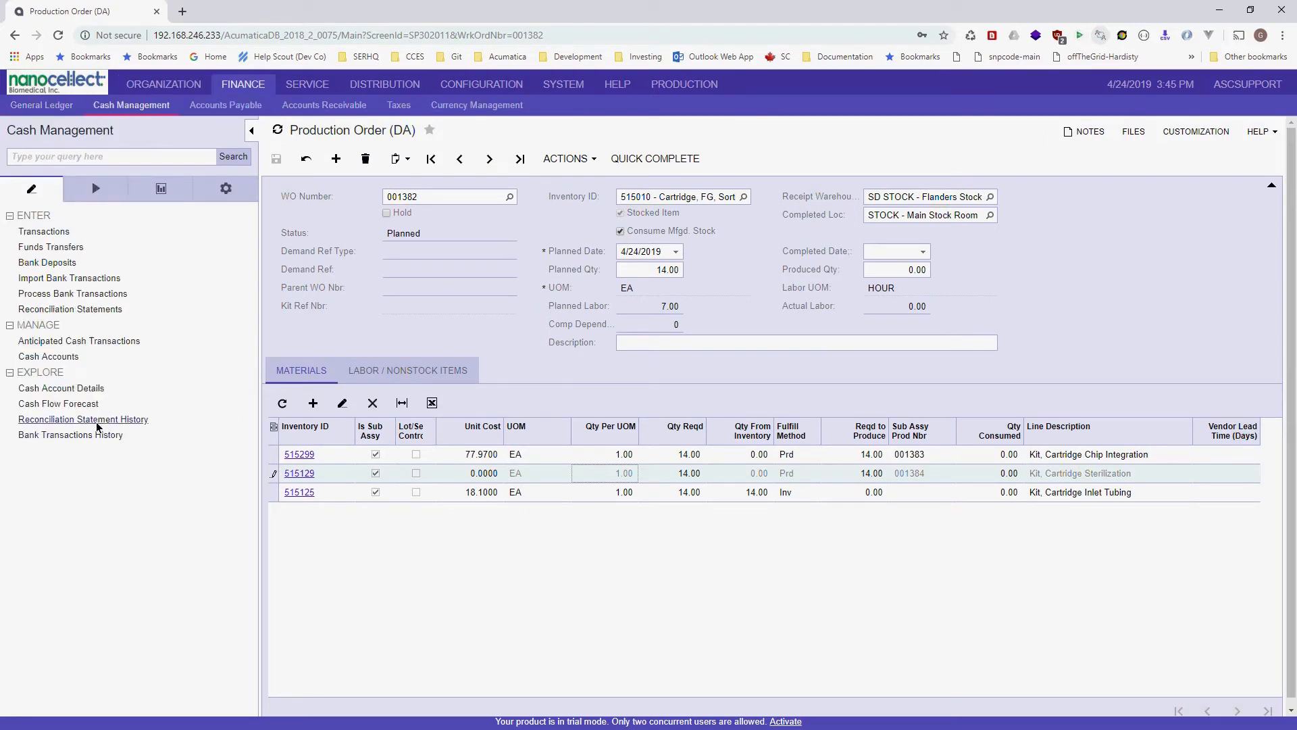
click(46, 405)
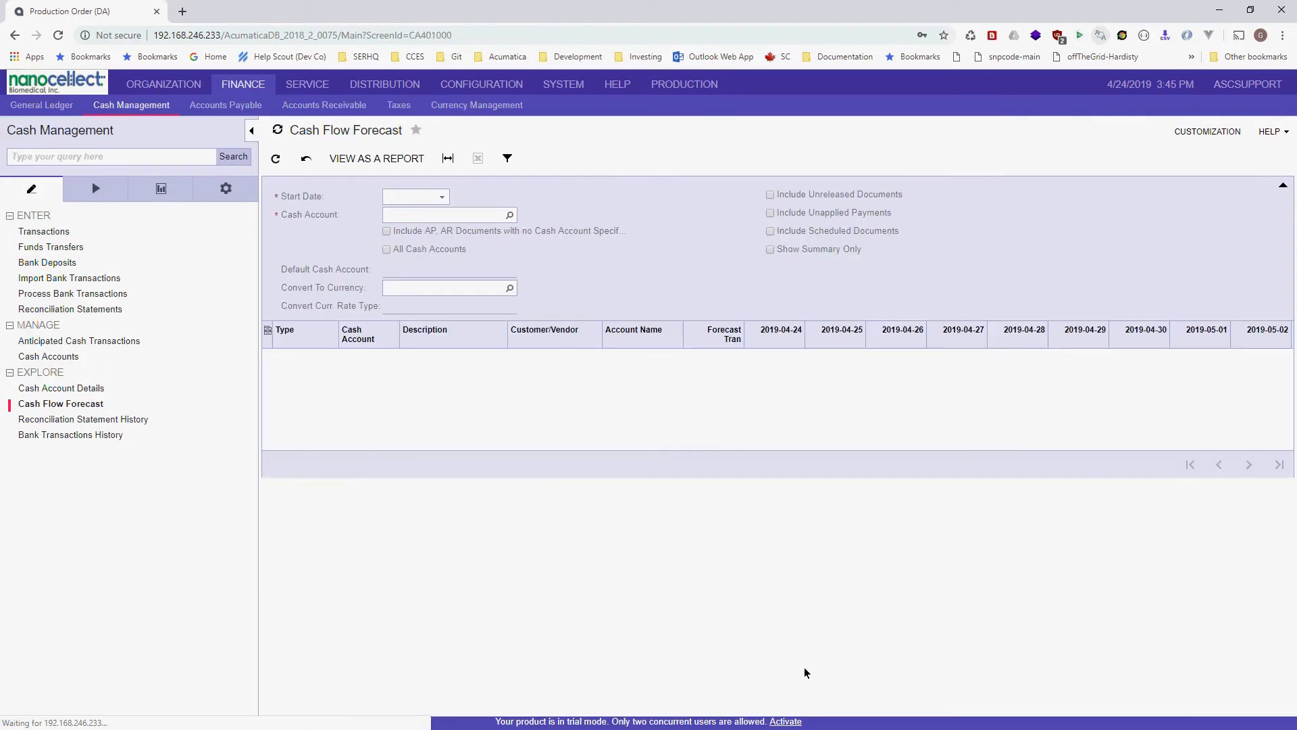
click(510, 214)
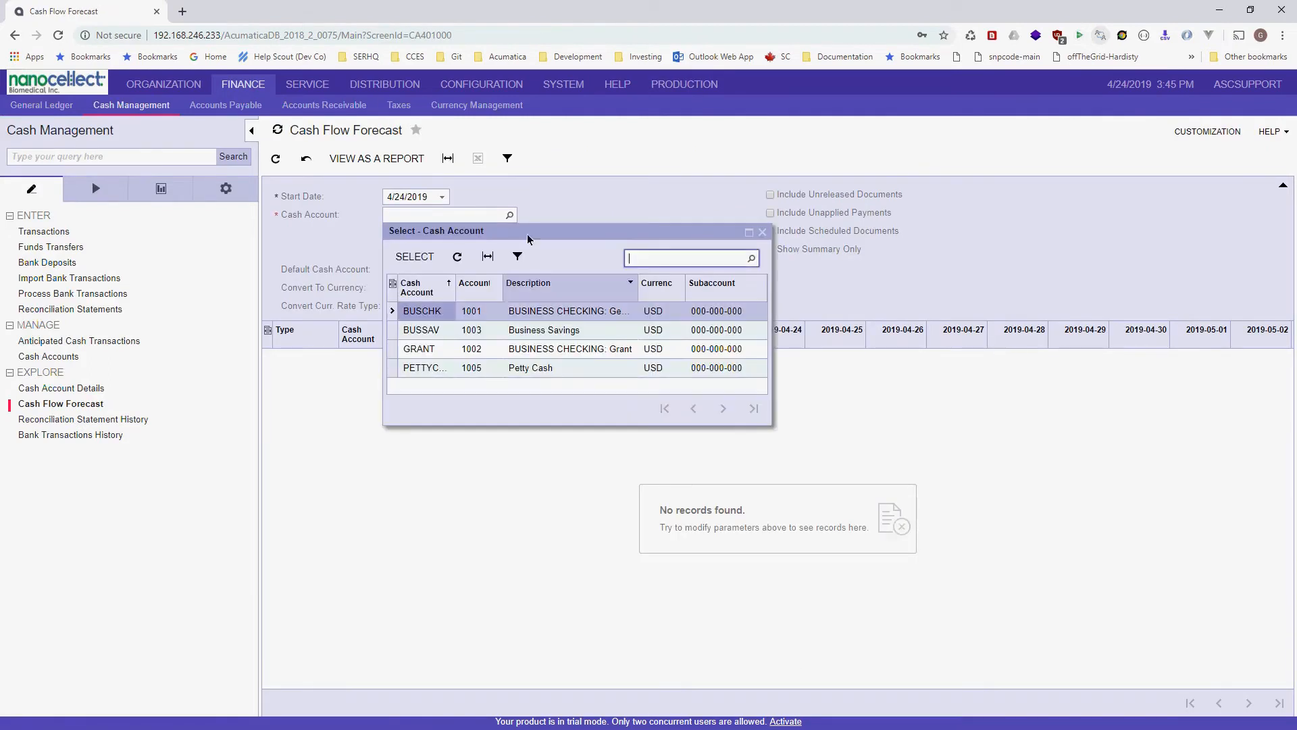
click(430, 332)
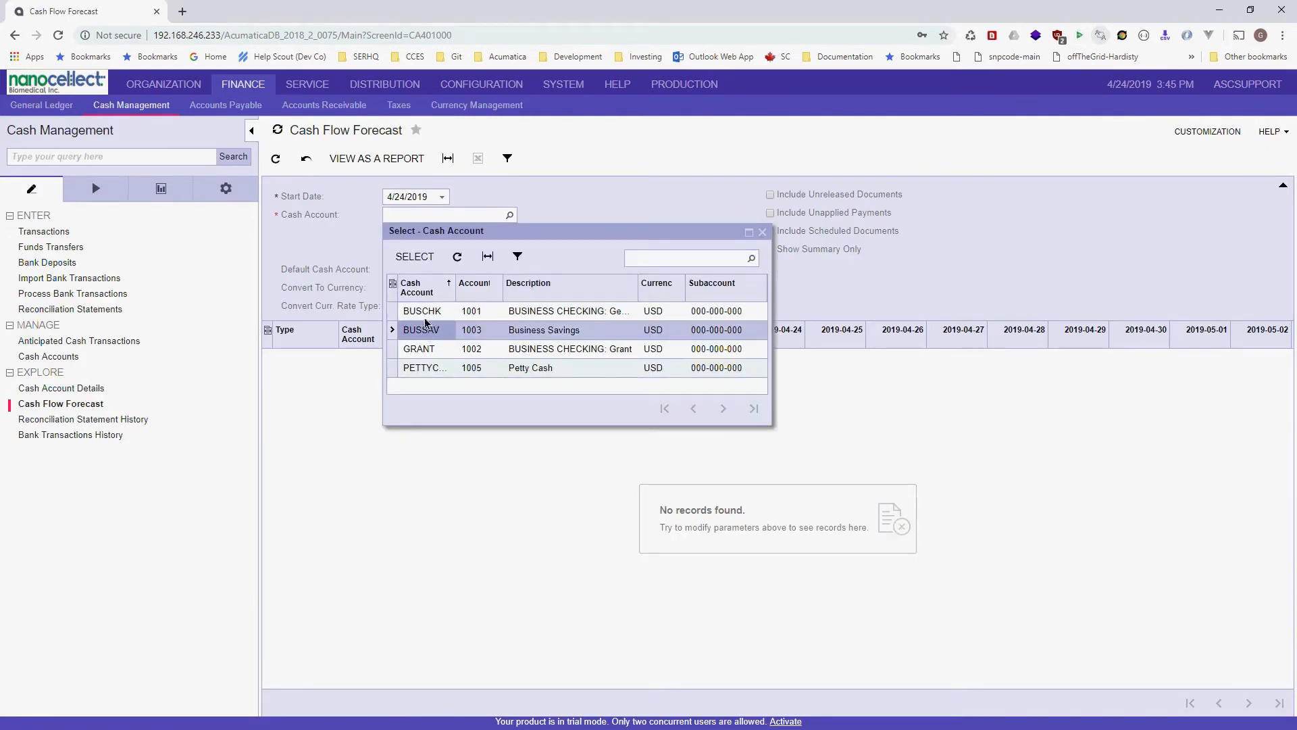
click(414, 257)
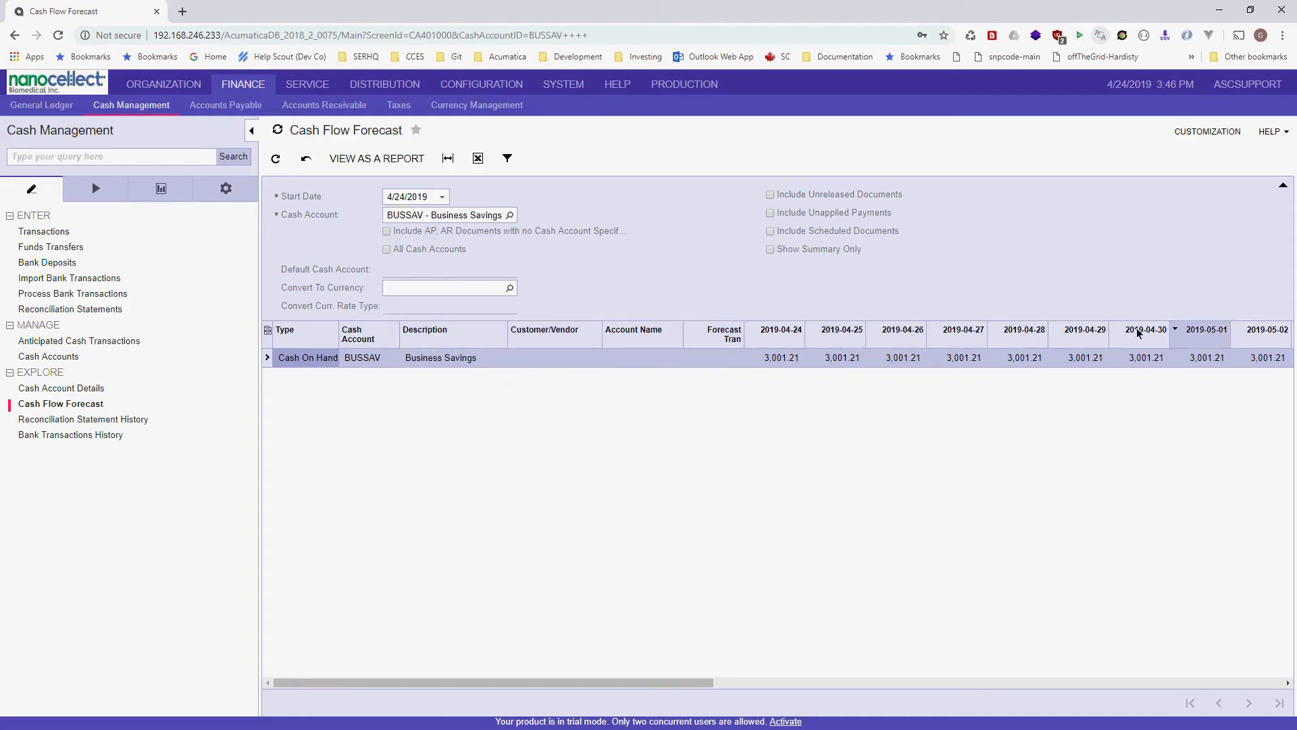
click(790, 362)
click(842, 363)
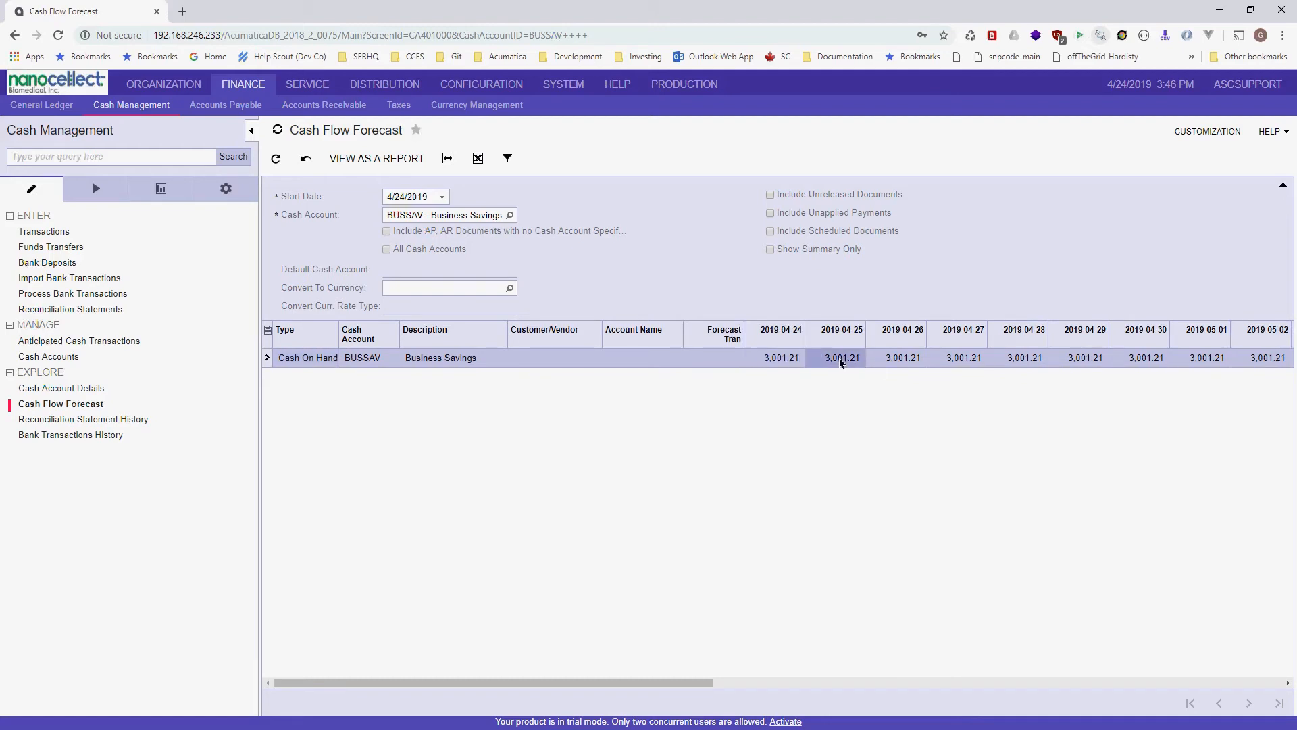
- Compare the Business Savings daily forecast amounts for 2019-04-26 through 2019-04-29 with the amount for 2019-04-24
click(898, 360)
click(964, 360)
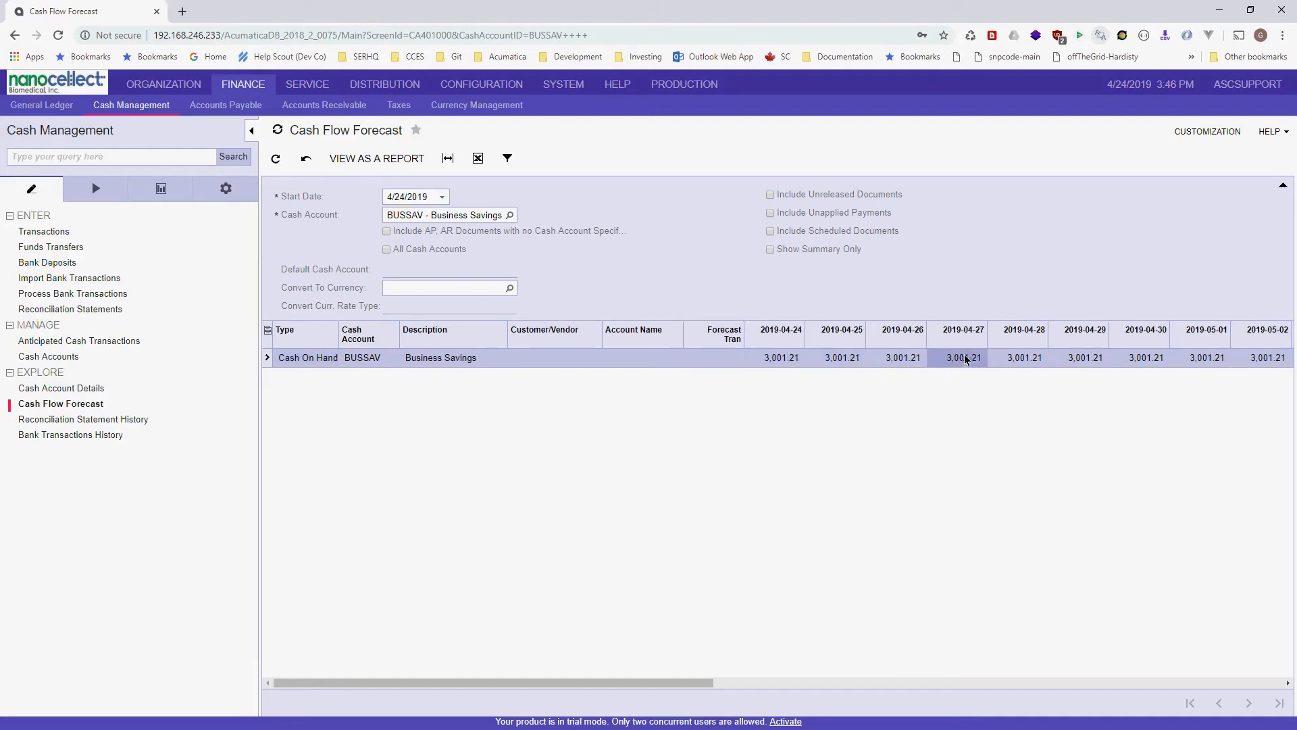
click(1023, 360)
click(1098, 358)
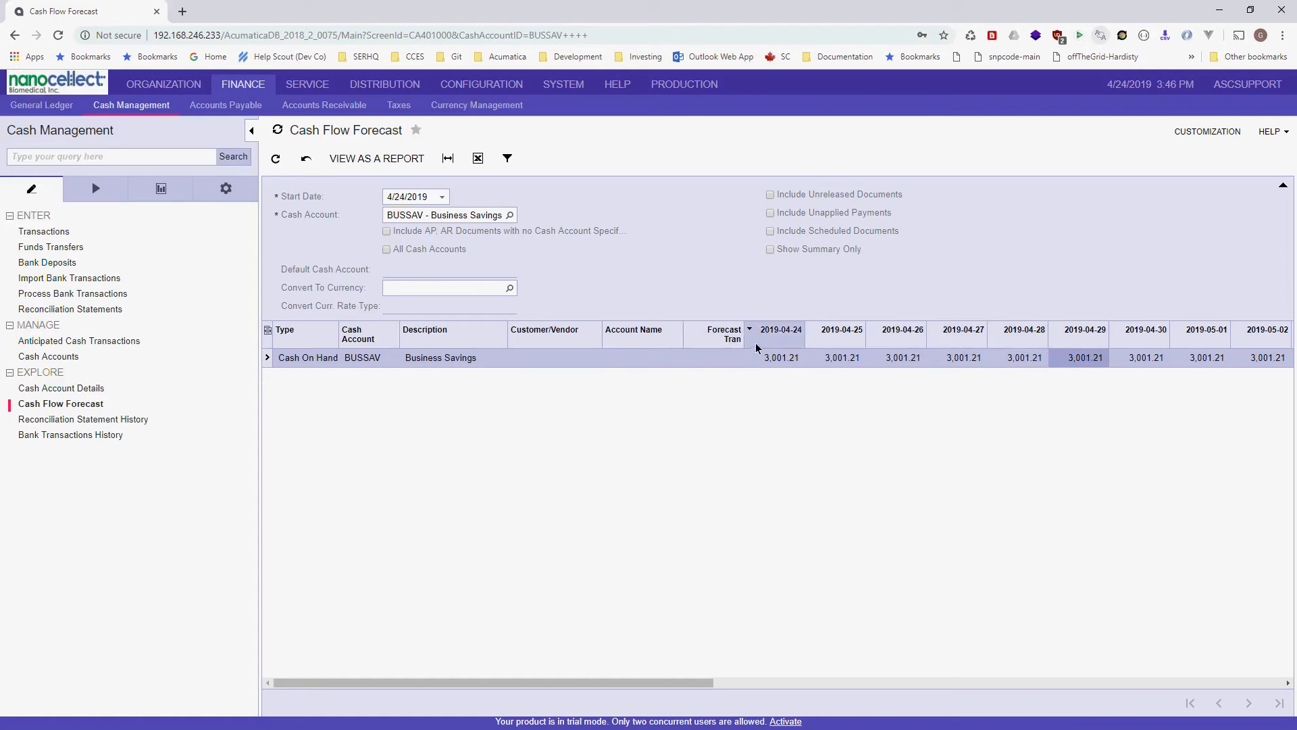
click(763, 362)
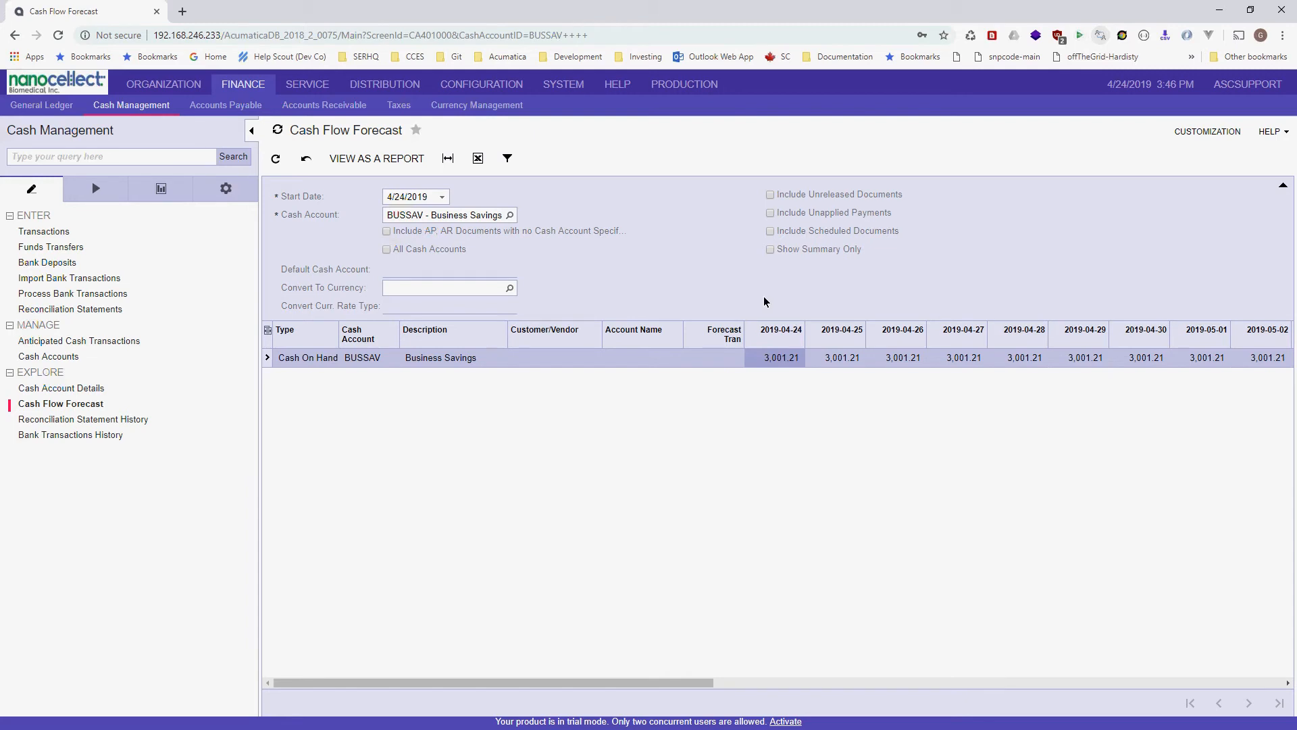
click(960, 338)
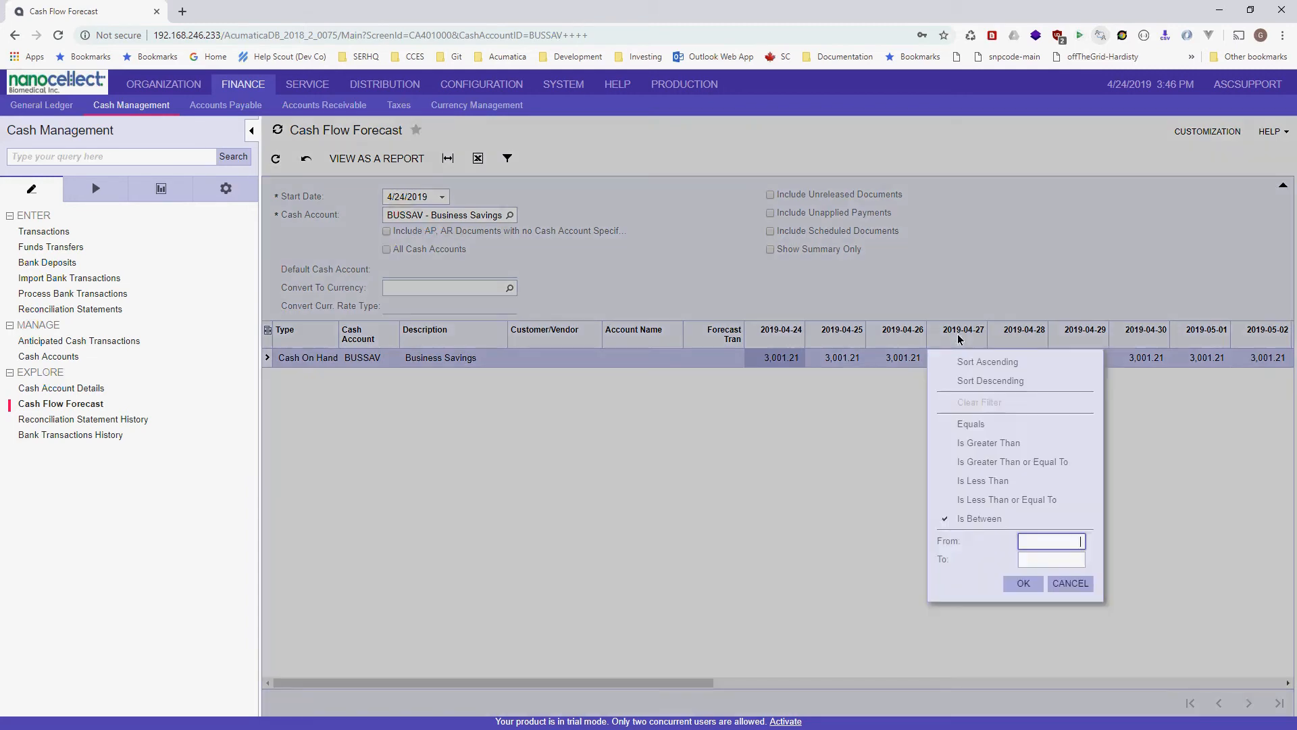
click(1070, 584)
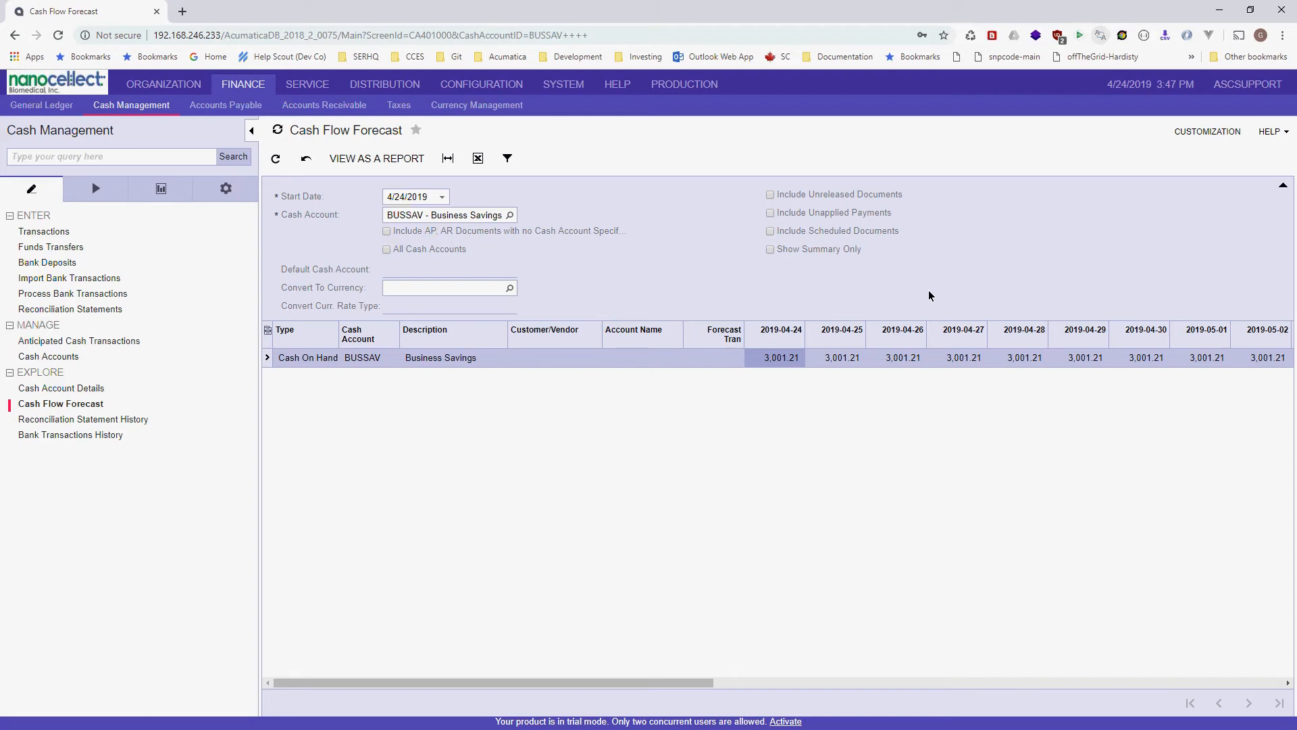
- Return to the planned production order for cartridge 515010, view its chip integration kit 515299 sub-assembly order, and go back to the parent
click(673, 86)
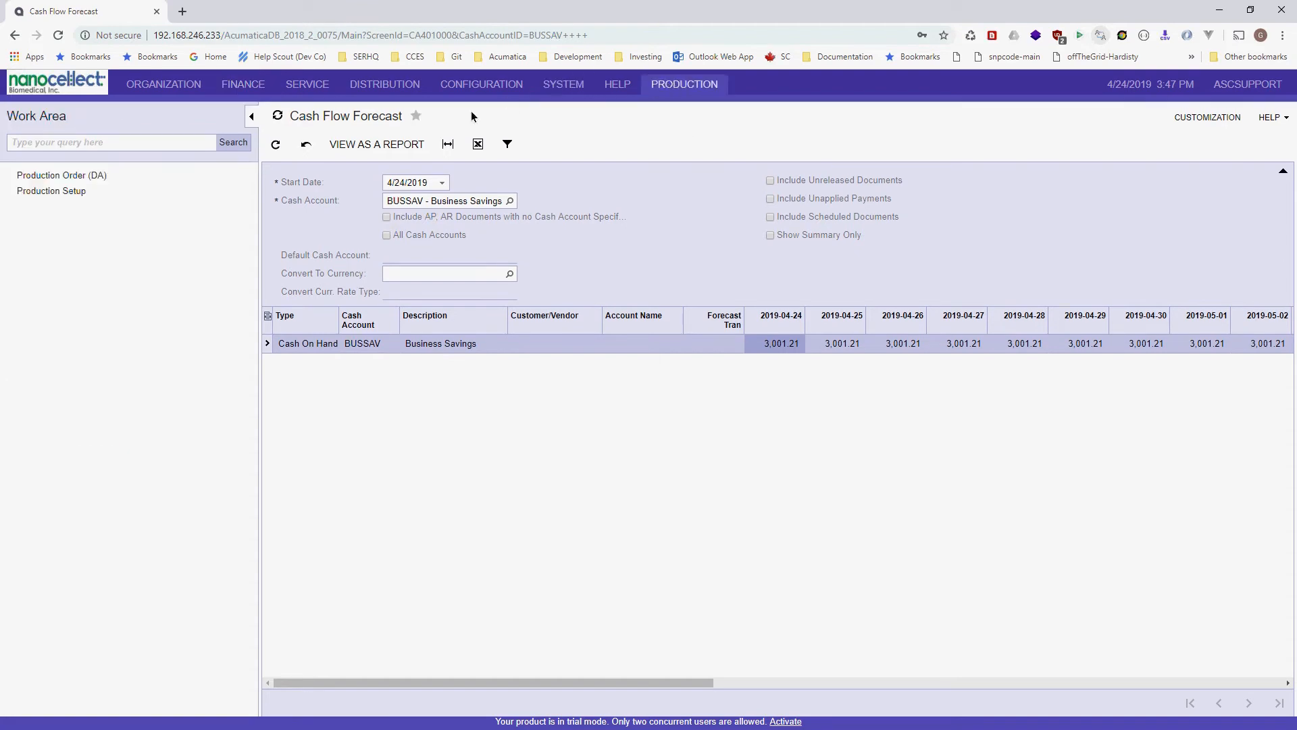
click(54, 174)
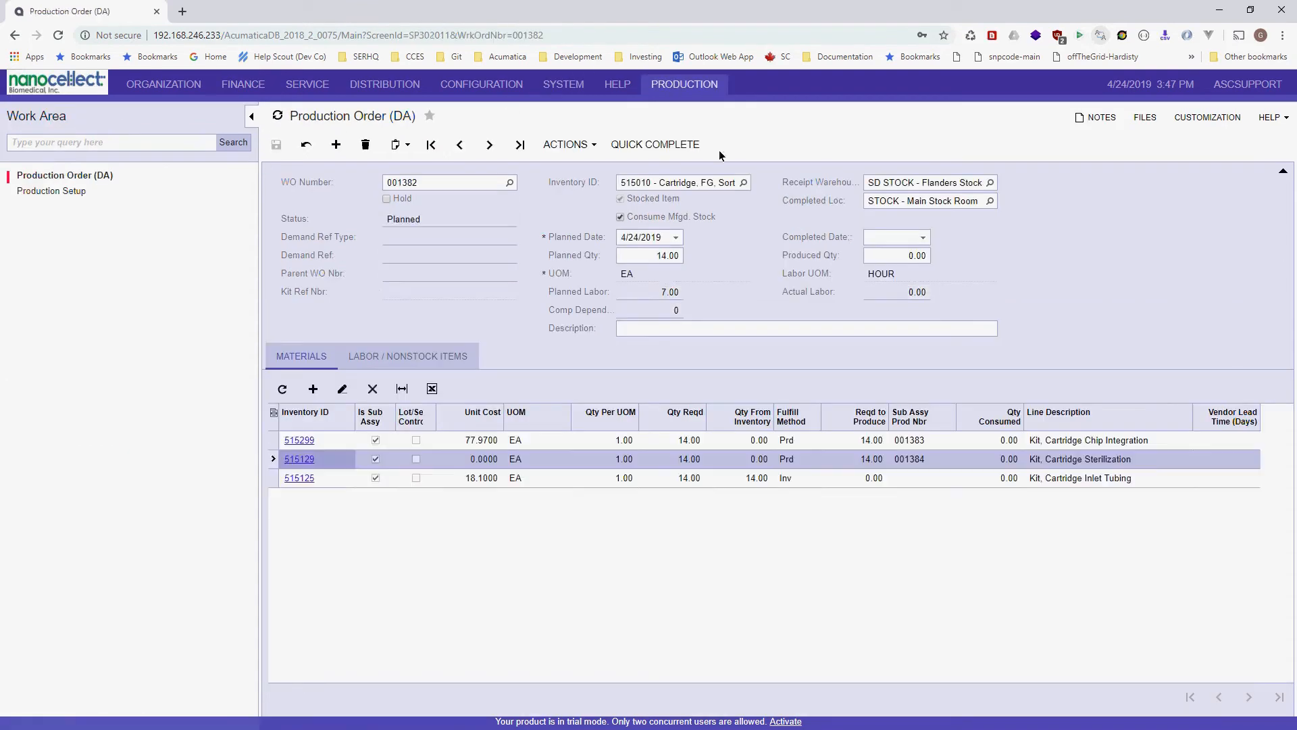
click(489, 146)
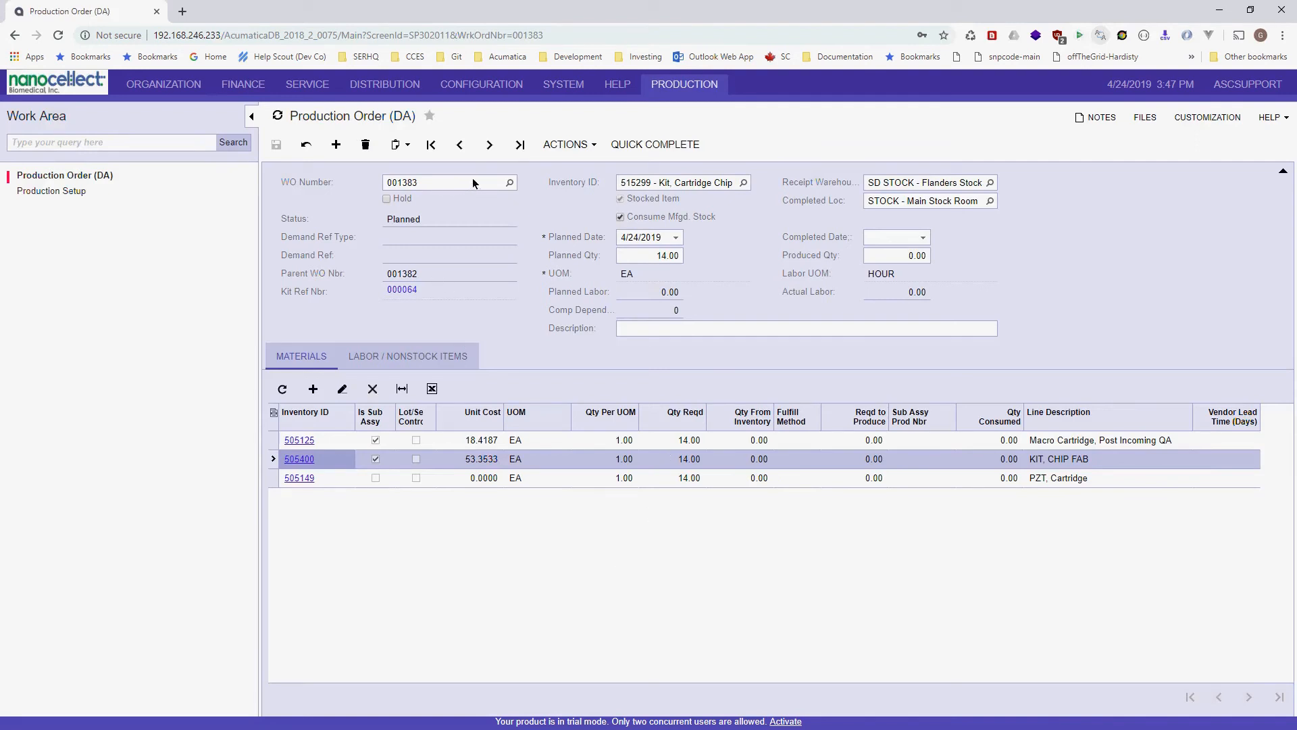
click(464, 156)
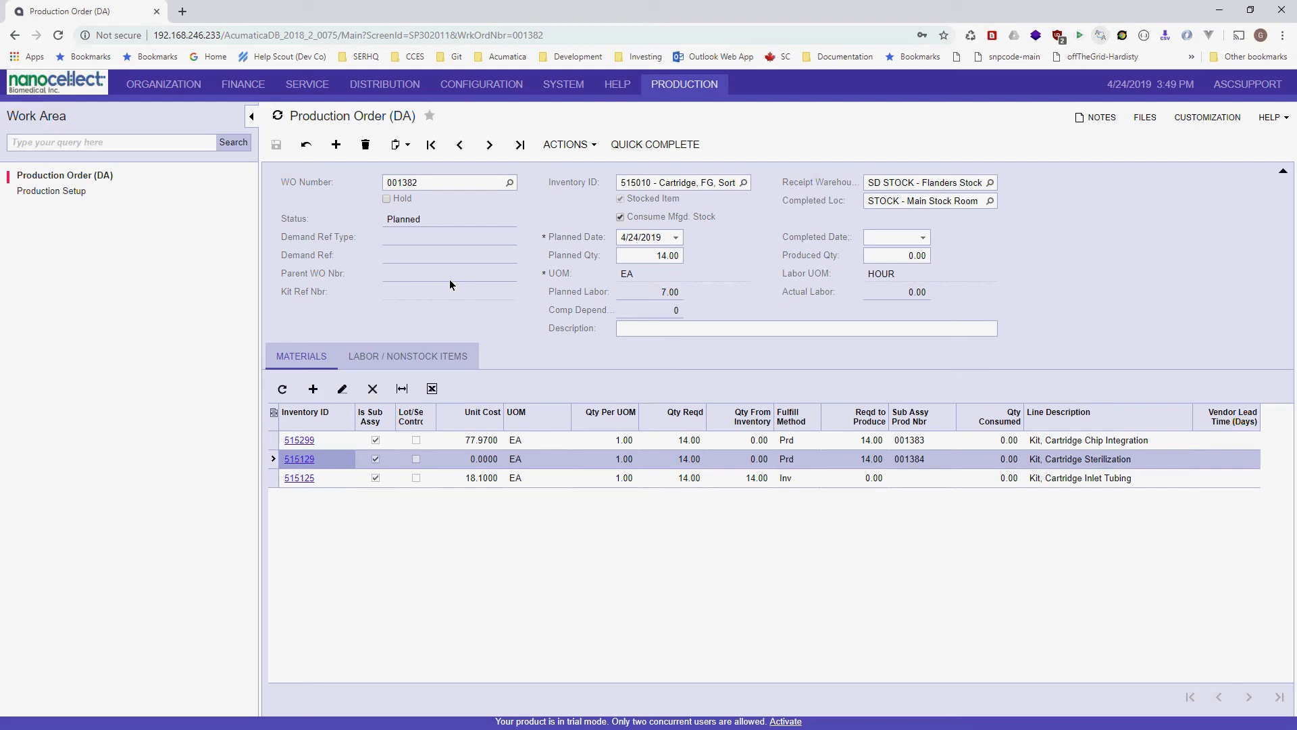
- Browse forward through the sub-assembly orders for kits 515299 and 515129 to the 20-unit cartridge 515010 order and its sterilization kit order
click(492, 150)
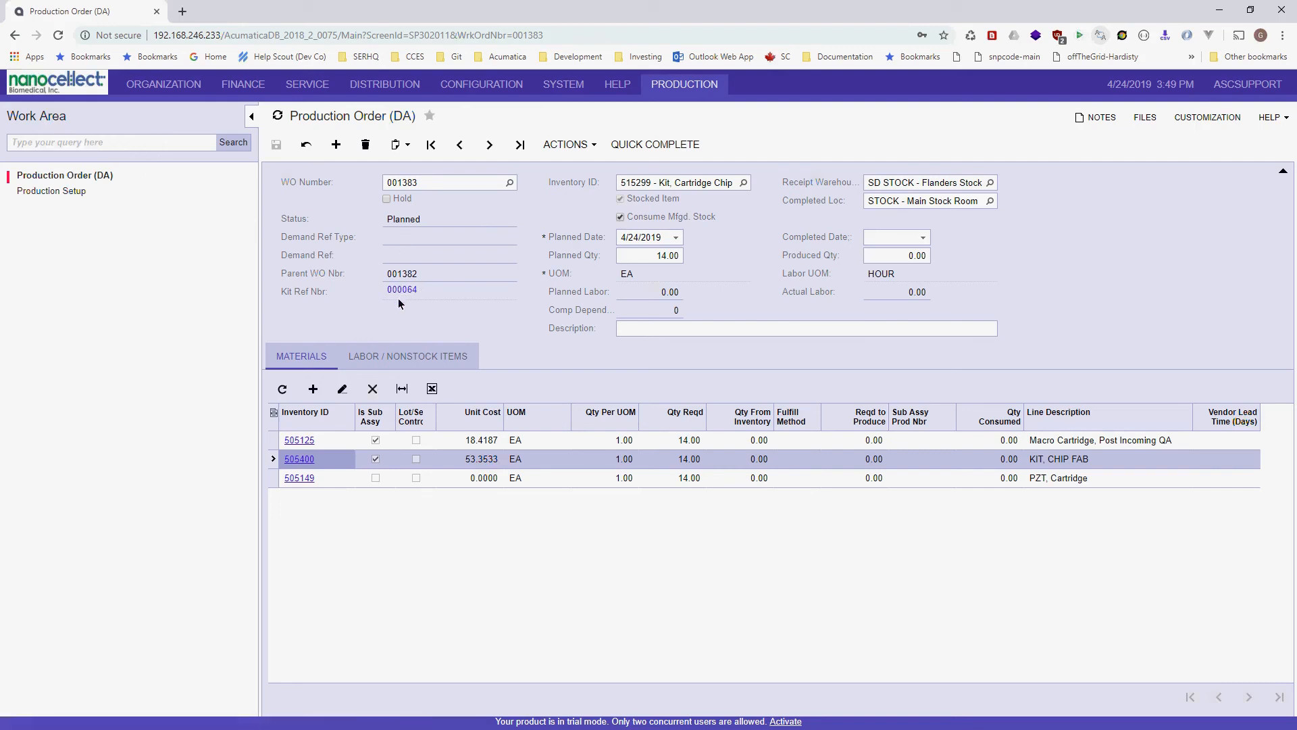
click(493, 148)
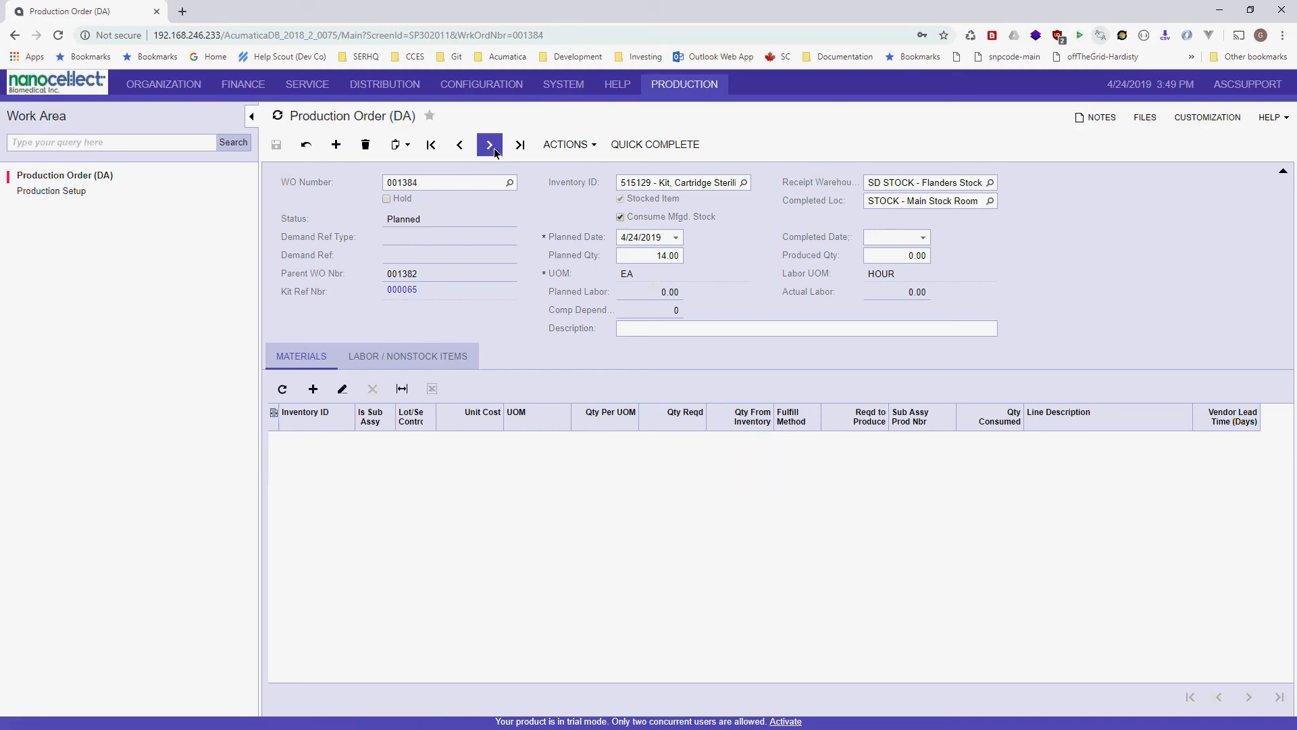
click(493, 148)
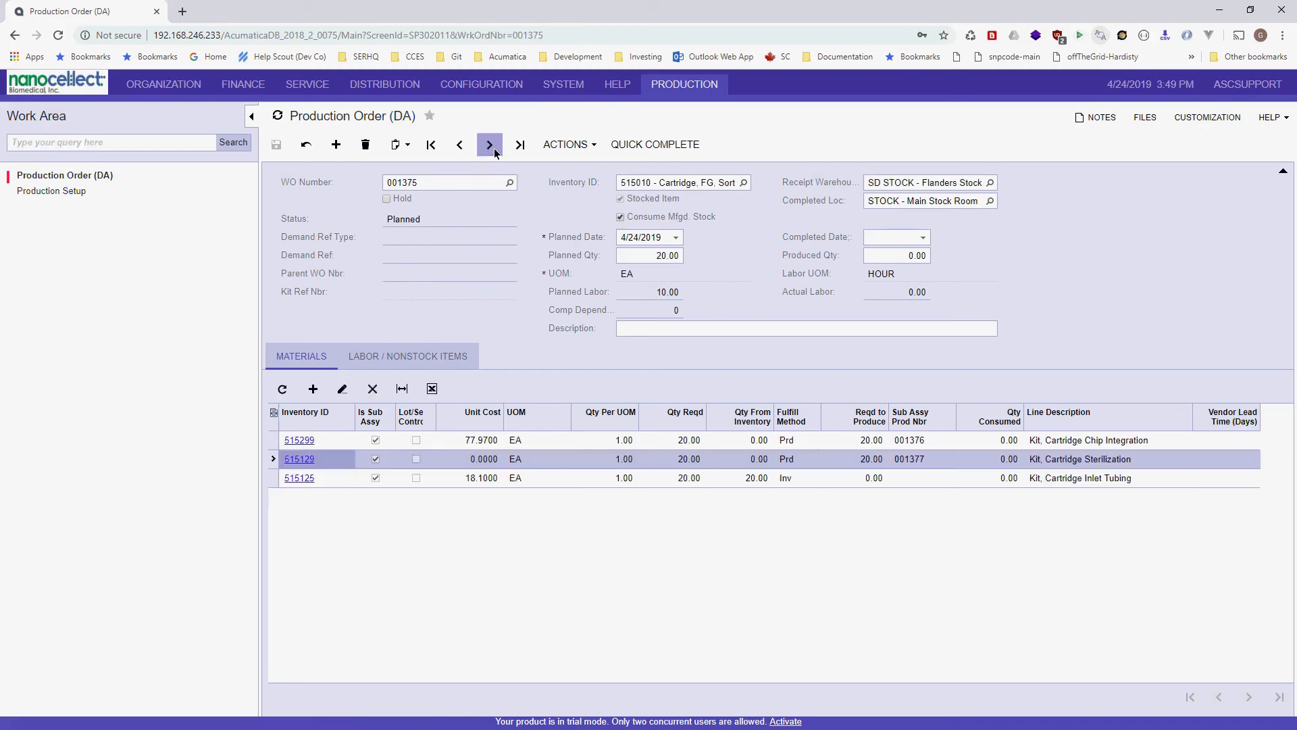
click(493, 148)
click(493, 148)
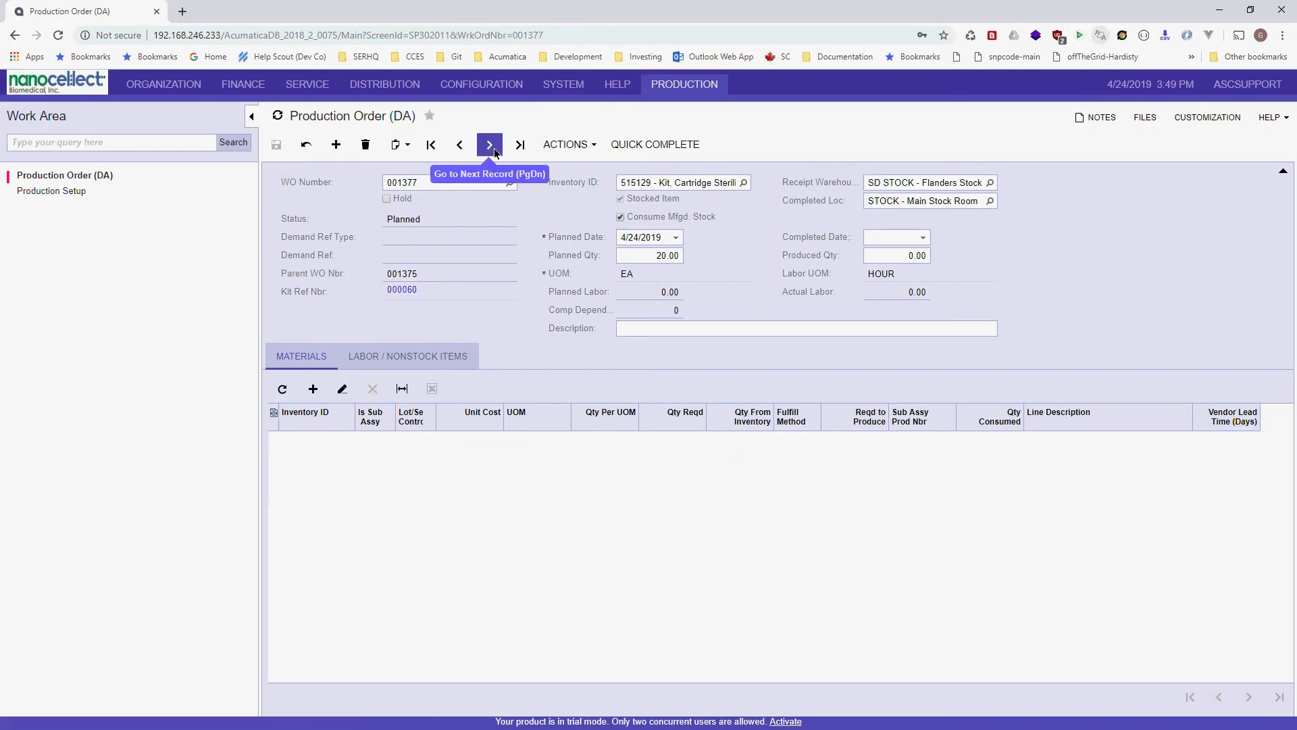